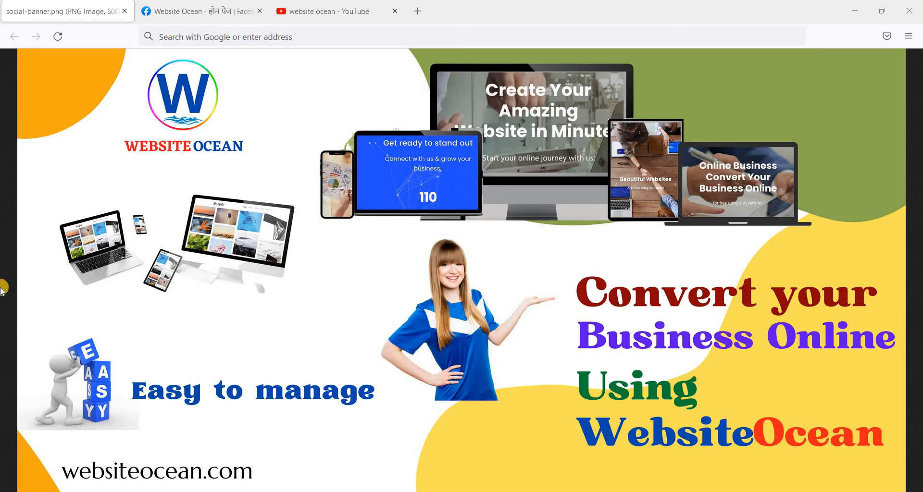
Step: Load websiteocean.com in Firefox by autofilling the address from 'web'
left_click(209, 38)
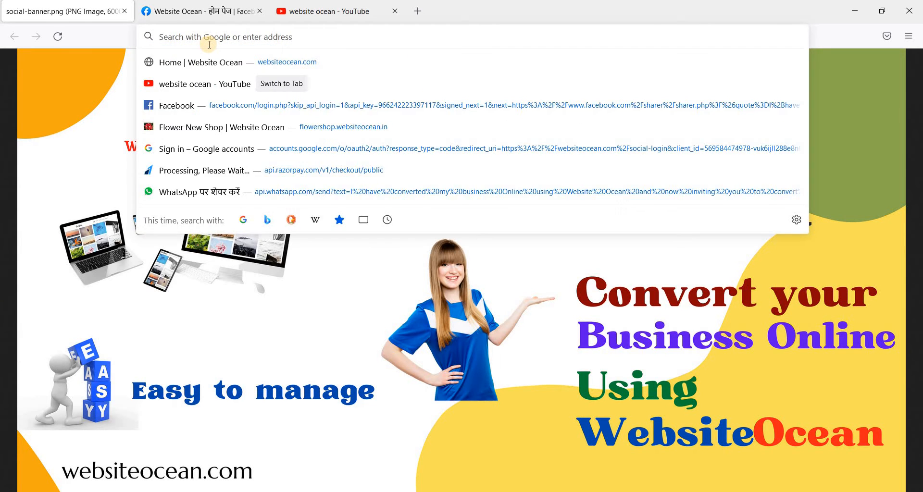
type("websiteocean.com")
key("Return")
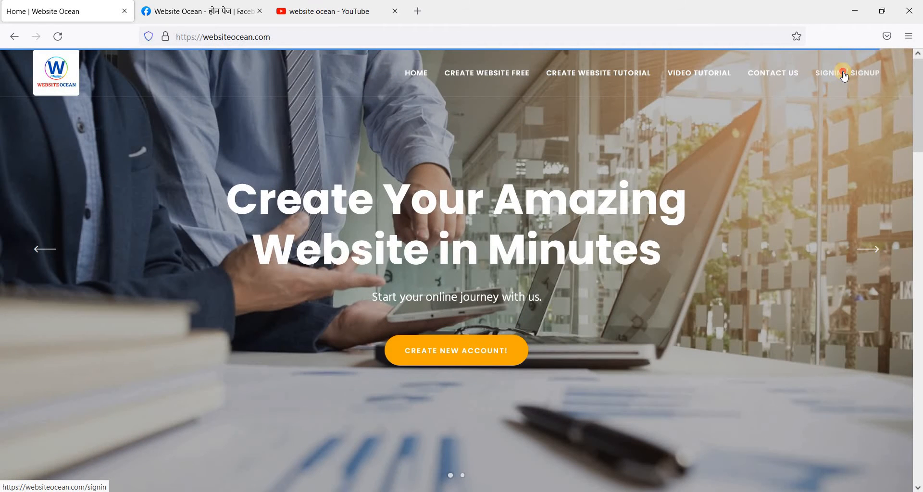
Step: Sign in to the Website Ocean admin dashboard and close the old home page tab
left_click(844, 75)
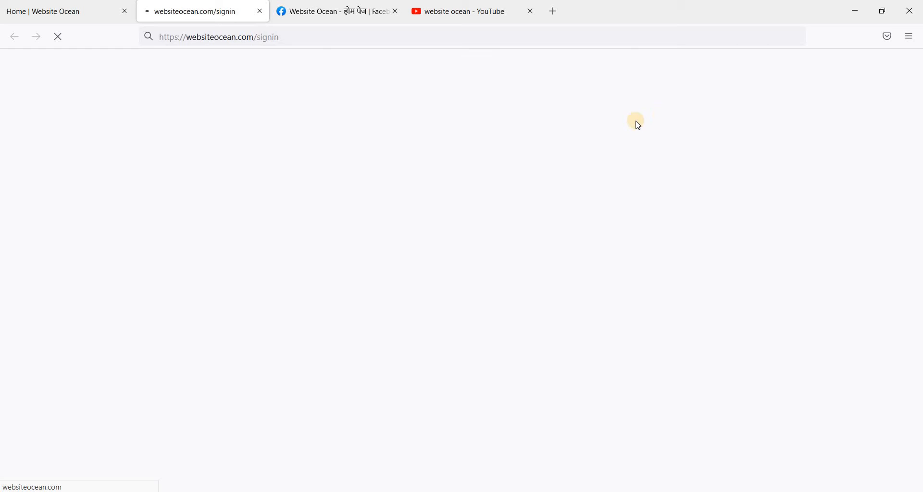
left_click(125, 11)
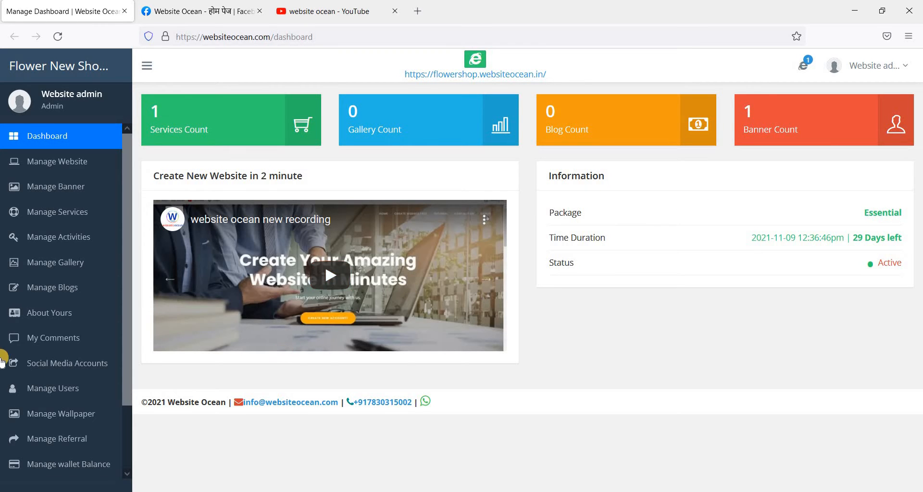
scroll(15, 366, "down", 3)
Step: Open Marketplace Packages and scroll through the Basic ₹0/month and Essential ₹300/month package cards
left_click(78, 452)
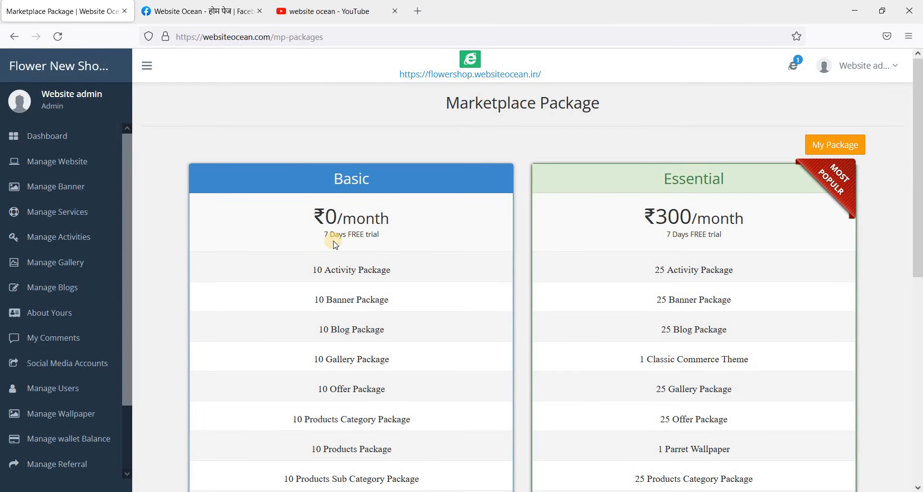
scroll(342, 211, "down", 2)
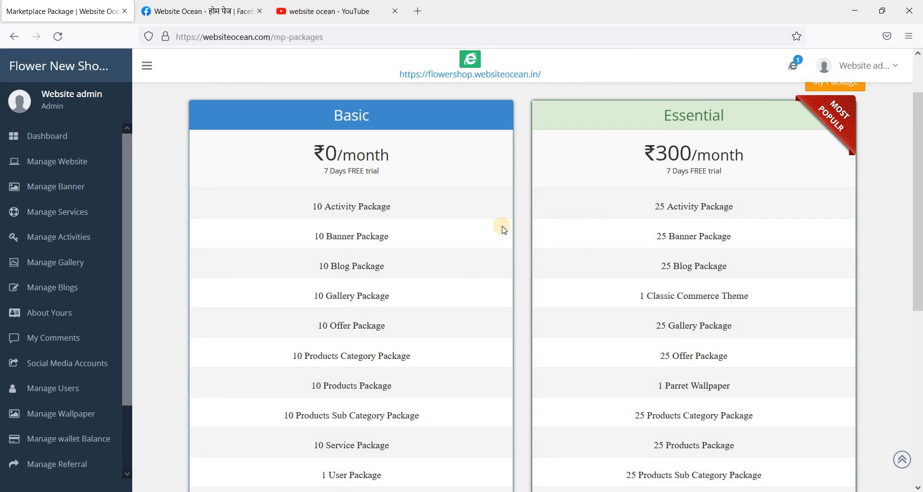
scroll(633, 198, "down", 2)
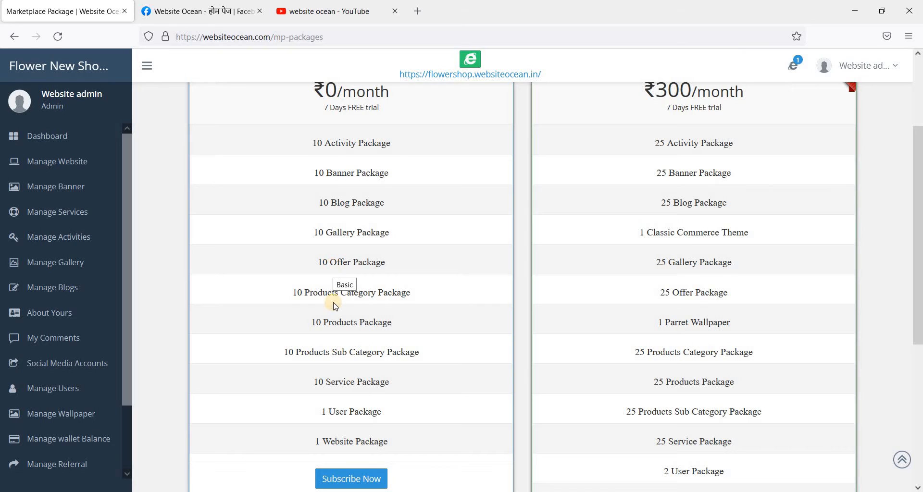
scroll(335, 421, "down", 1)
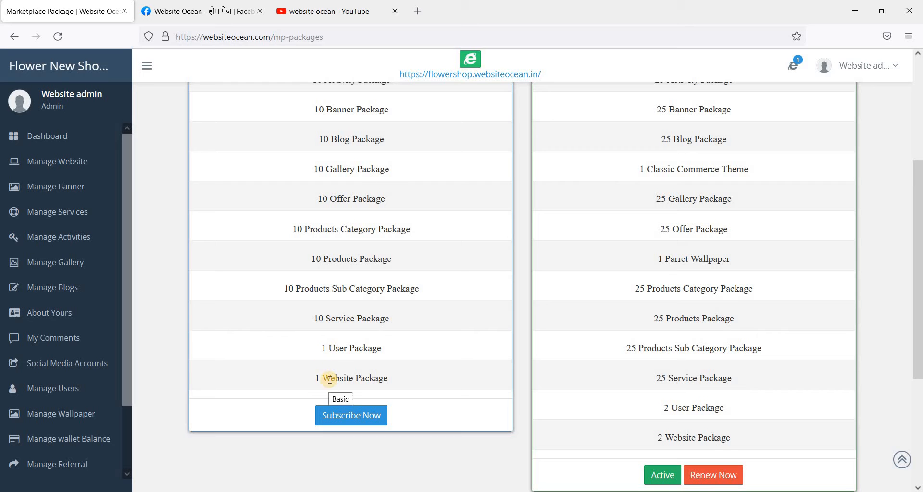
Step: Open Manage Website in a separate tab to view Flower New Shop, then return to the packages
middle_click(91, 162)
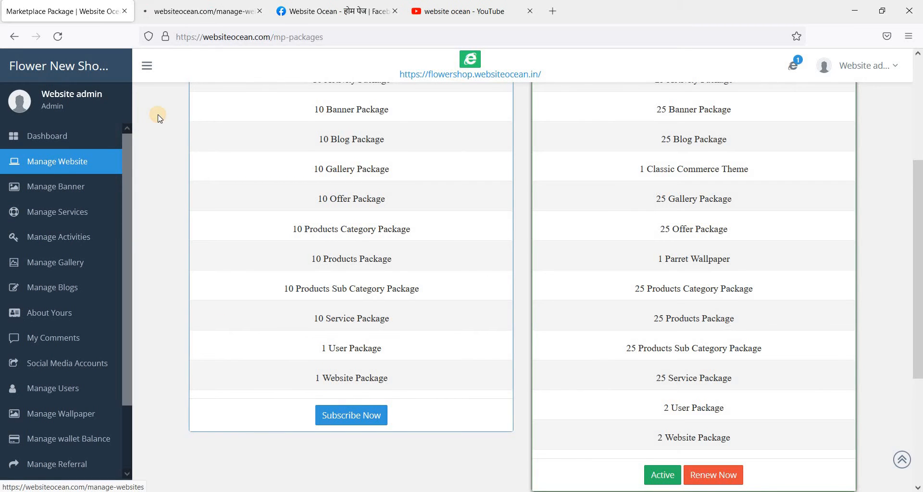
left_click(204, 12)
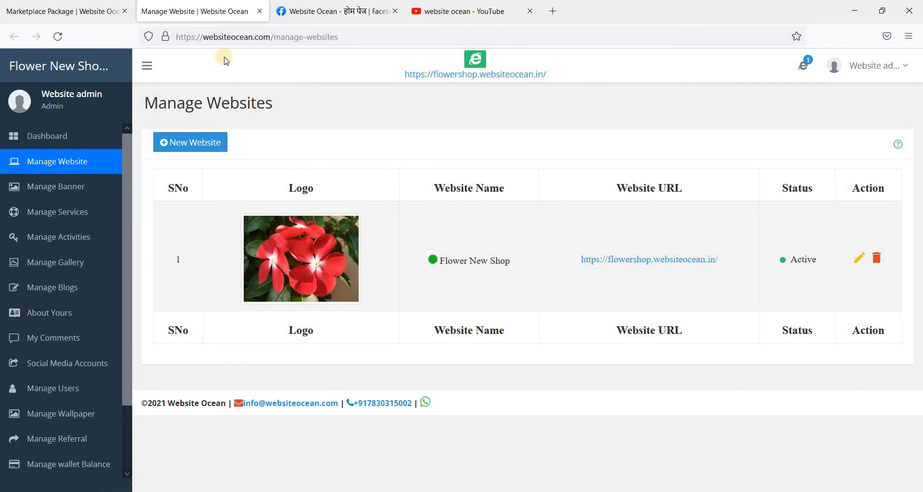
left_click(6, 11)
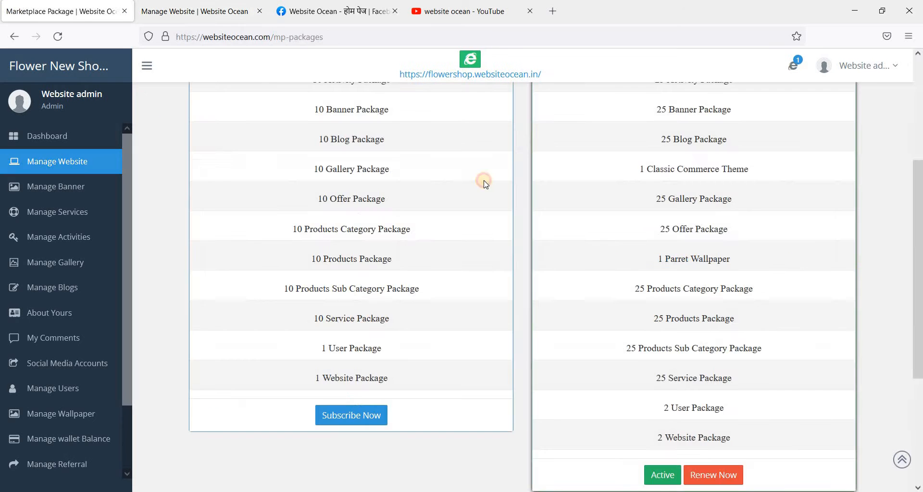
Step: Scroll through the Basic and Essential package cards, both offering 7-day free trials
scroll(738, 219, "up", 5)
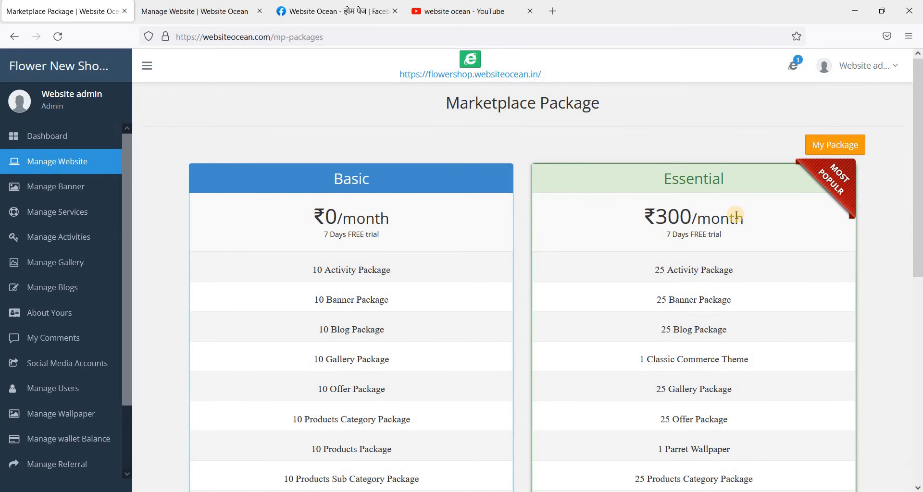
scroll(728, 212, "down", 6)
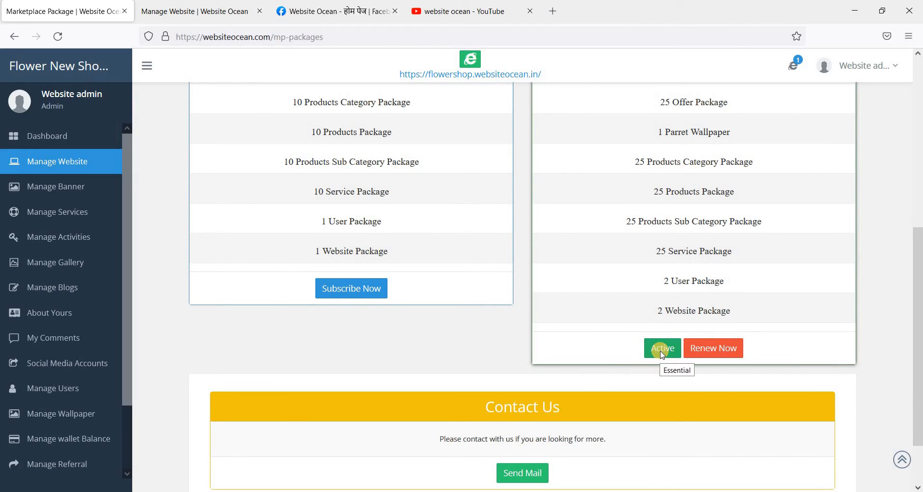
scroll(774, 219, "up", 5)
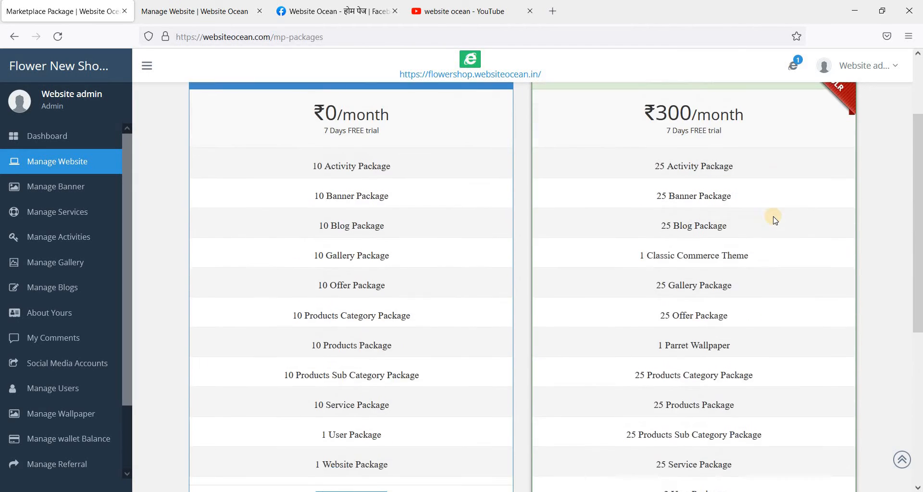
scroll(774, 217, "up", 1)
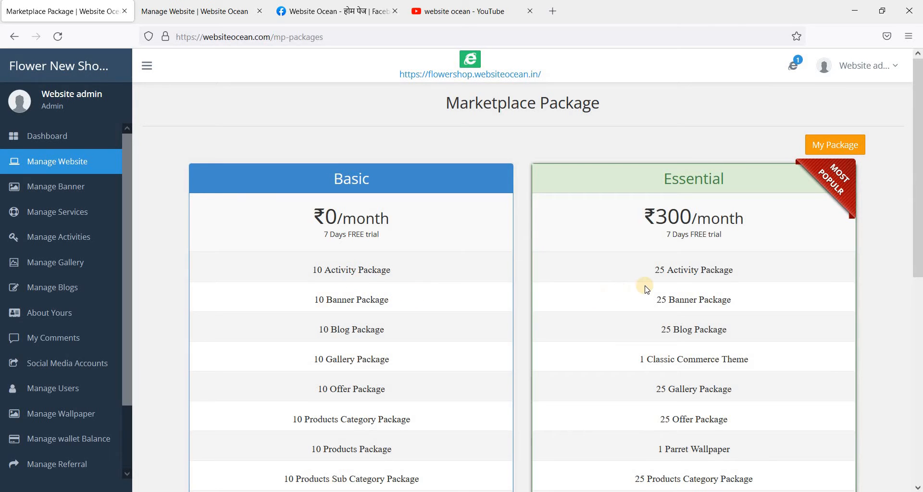
scroll(647, 291, "down", 3)
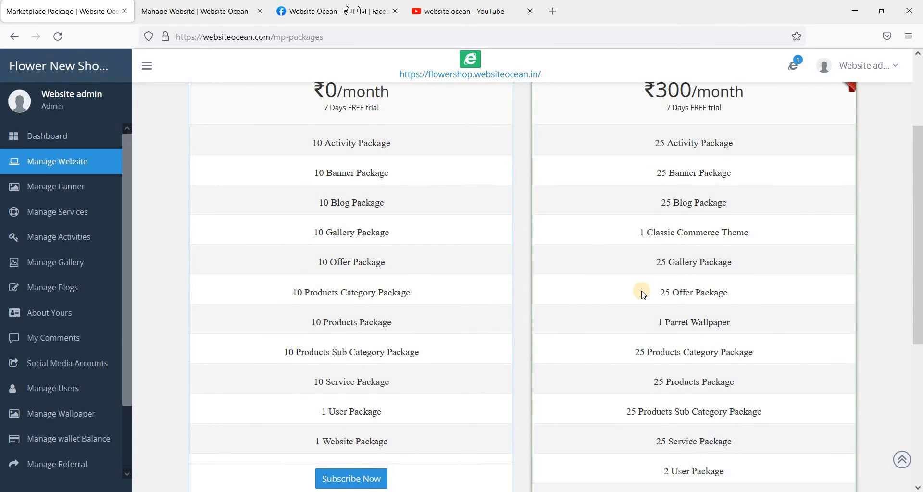
scroll(643, 295, "down", 2)
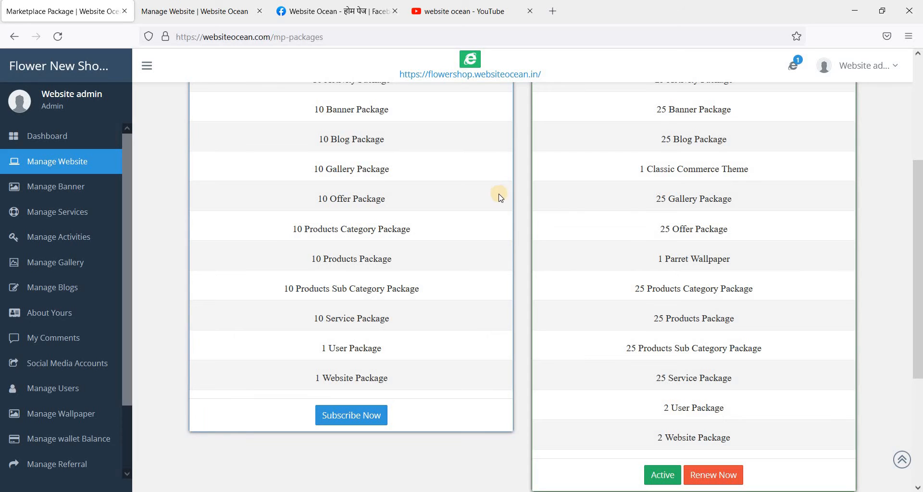
scroll(697, 220, "up", 2)
scroll(697, 220, "up", 3)
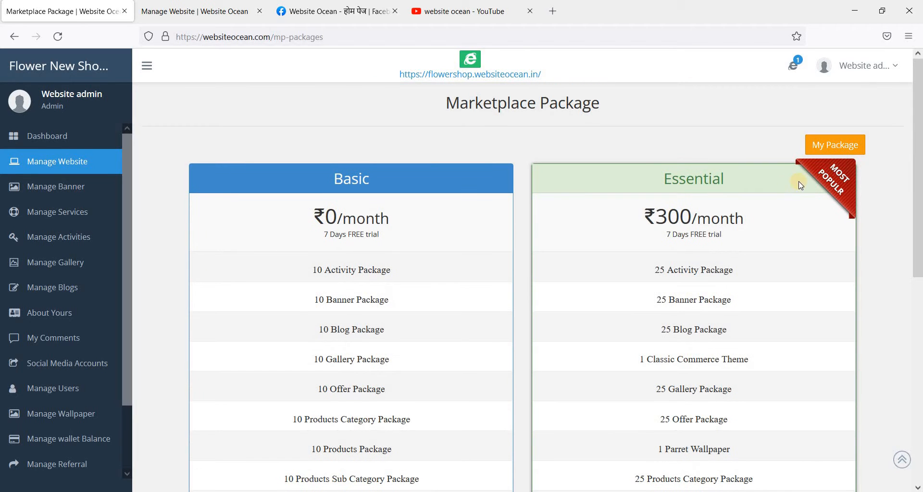
Step: Open My Package and check the account's websites: 2 allowed, 1 used
left_click(823, 145)
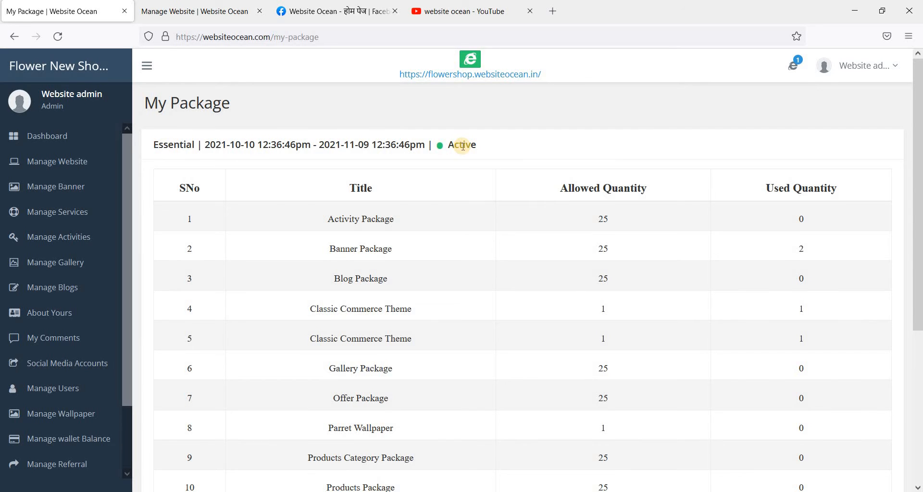
scroll(615, 289, "down", 3)
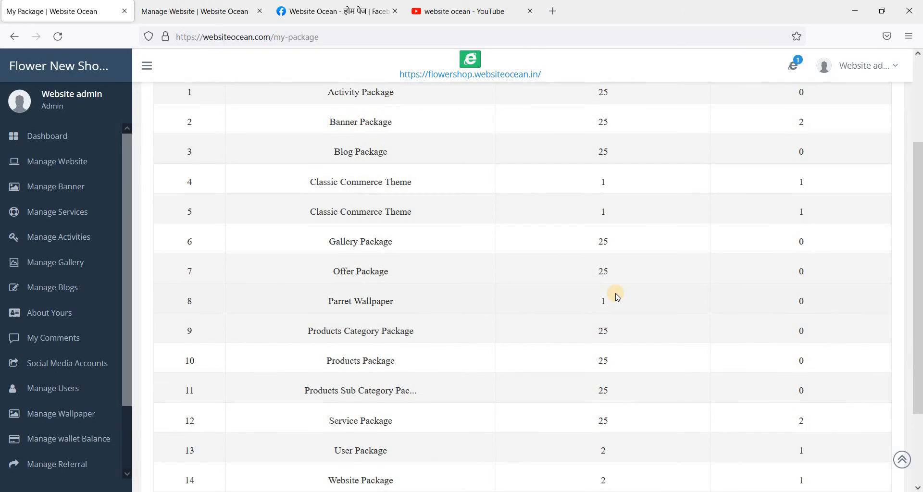
left_click(797, 72)
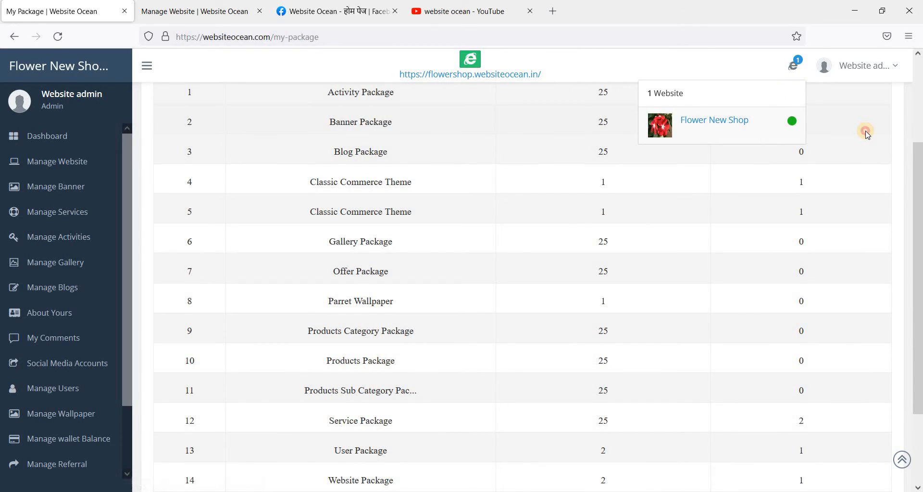
left_click(867, 134)
Step: Highlight the Banner Package and User Package used quantities in the package table
double_click(801, 122)
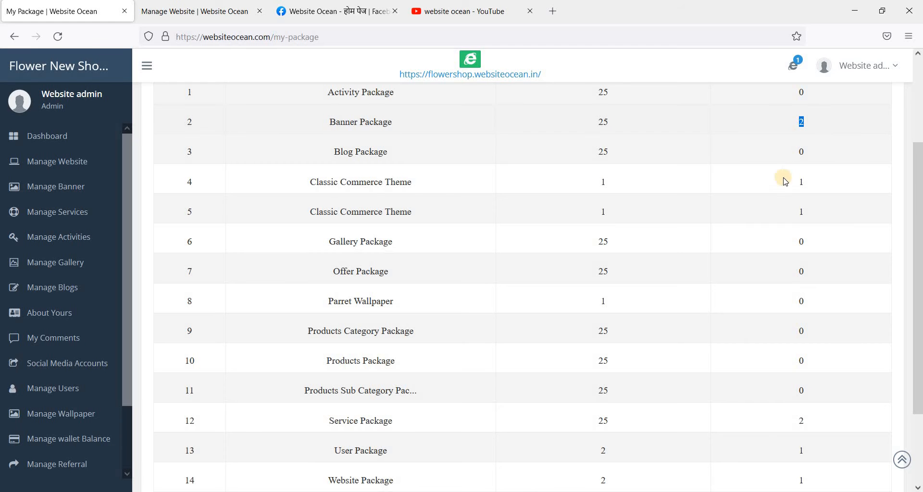
scroll(784, 181, "down", 3)
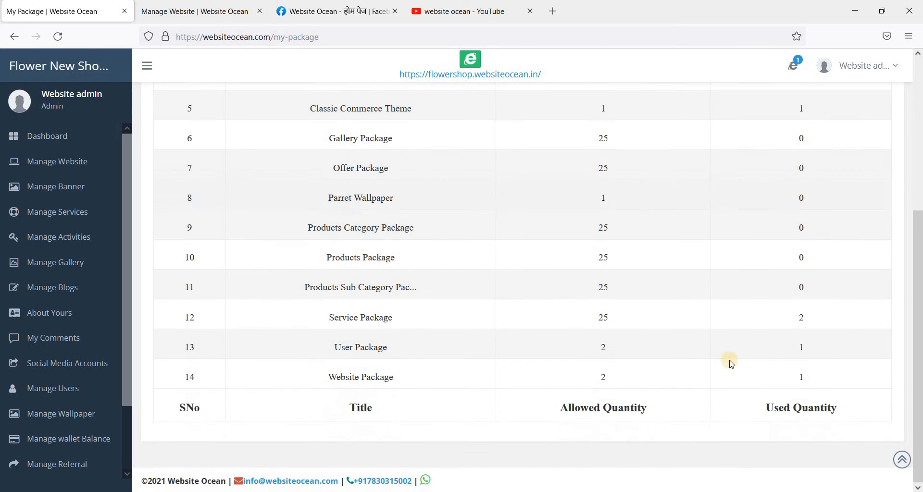
double_click(801, 346)
left_click(802, 377)
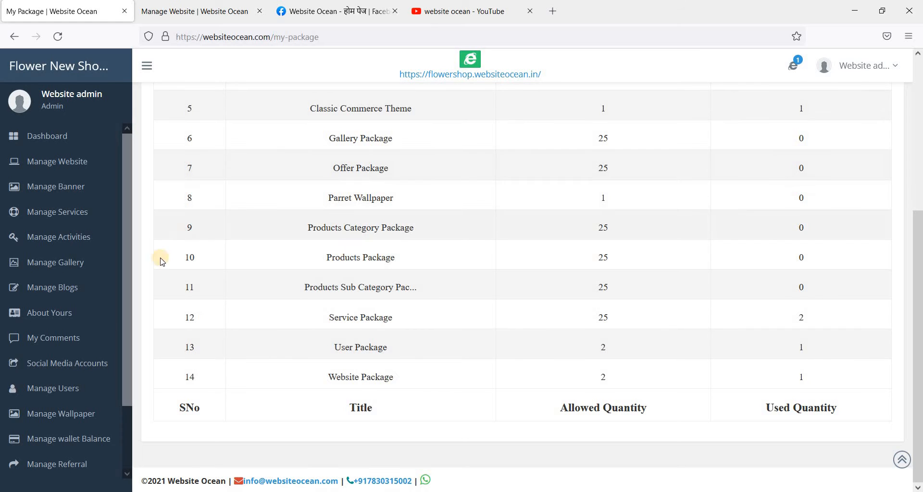
scroll(117, 317, "down", 3)
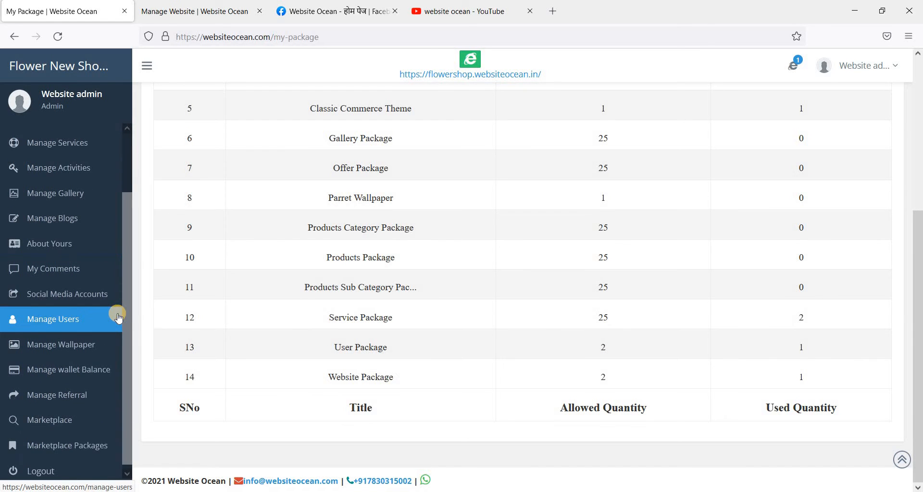
scroll(118, 315, "up", 3)
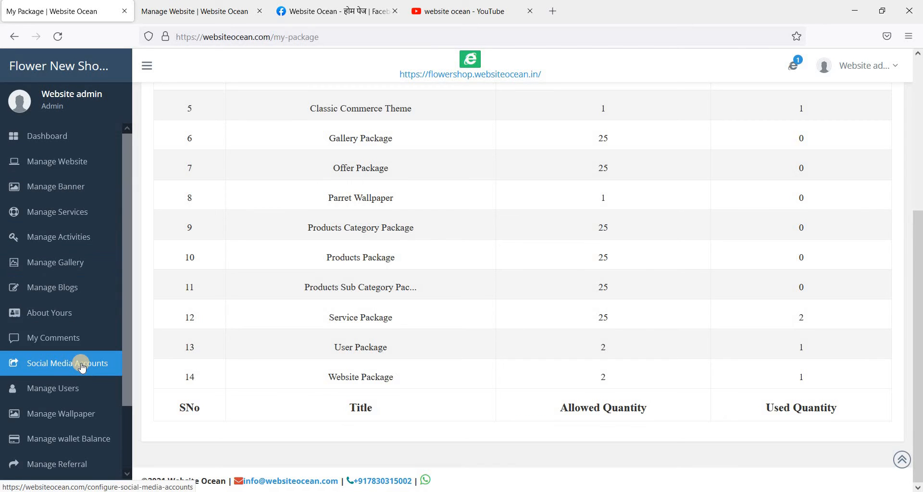
scroll(82, 367, "down", 2)
scroll(82, 366, "down", 1)
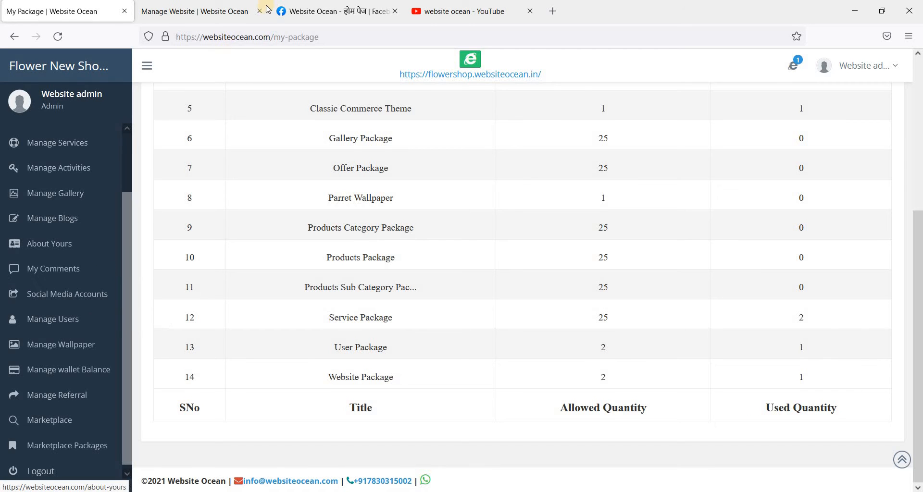
Step: Open Social Media Accounts settings and close the Manage Website tab
left_click(89, 303)
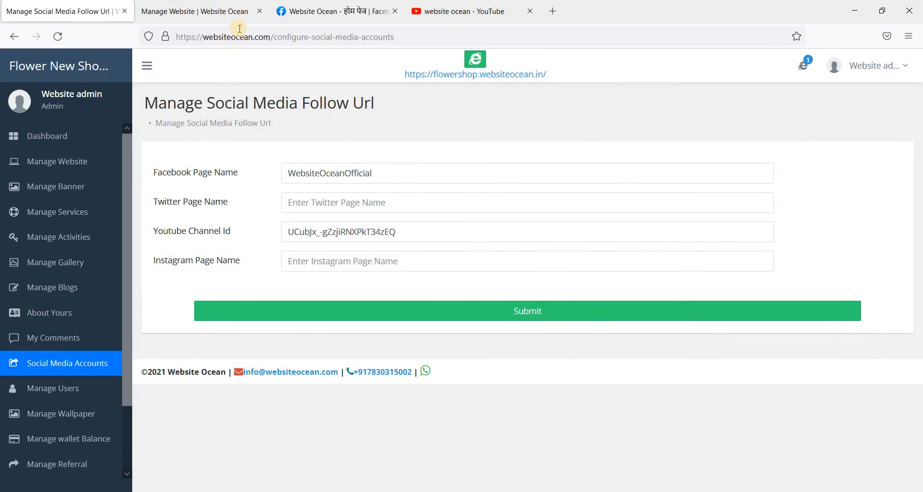
left_click(260, 11)
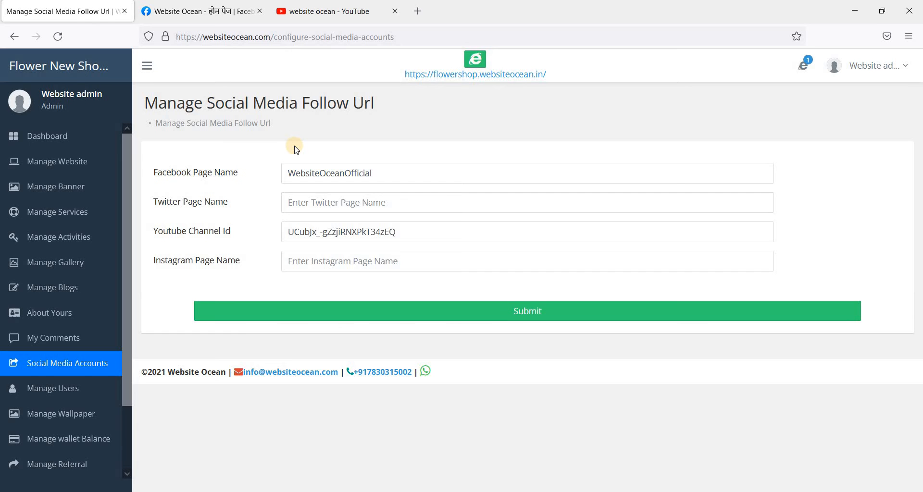
Step: Inspect the Facebook page address to confirm the page name WebsiteOceanOfficial
left_click(205, 11)
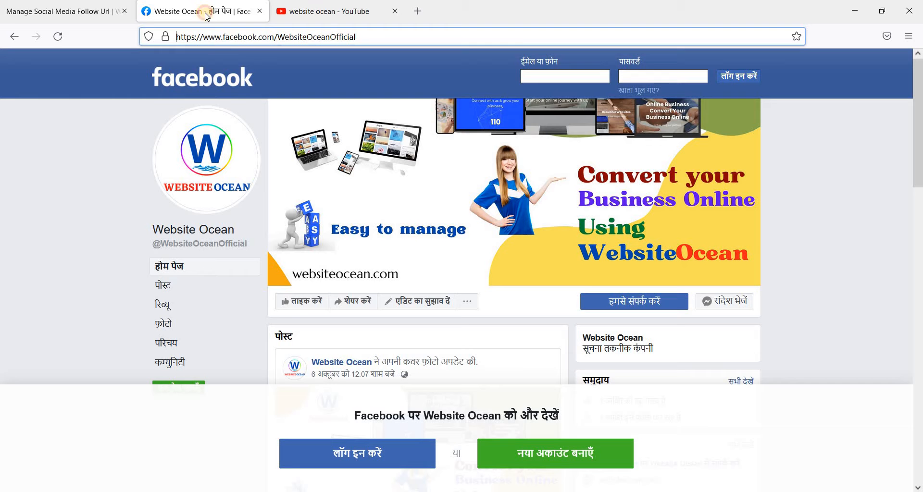
scroll(868, 231, "down", 2)
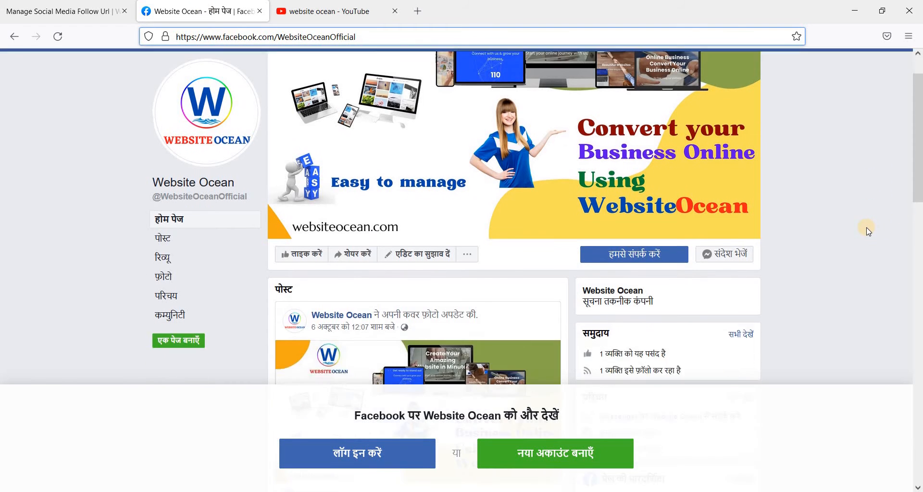
scroll(869, 231, "up", 2)
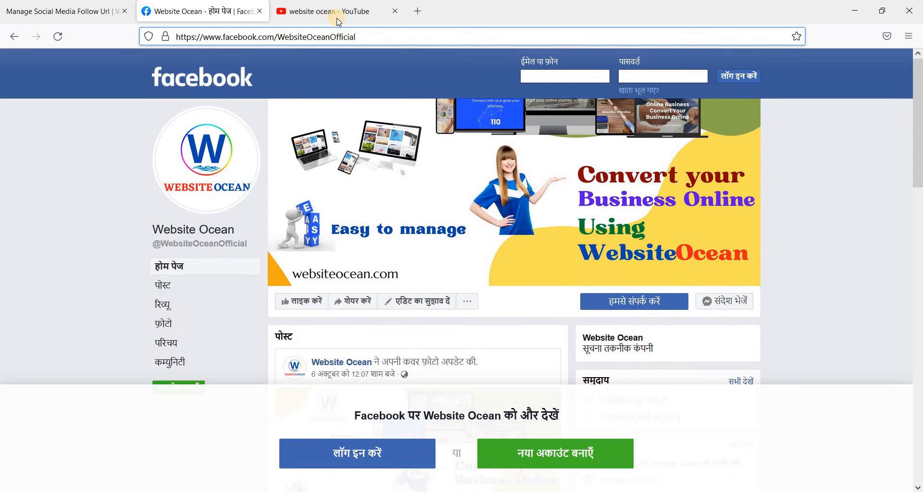
double_click(293, 37)
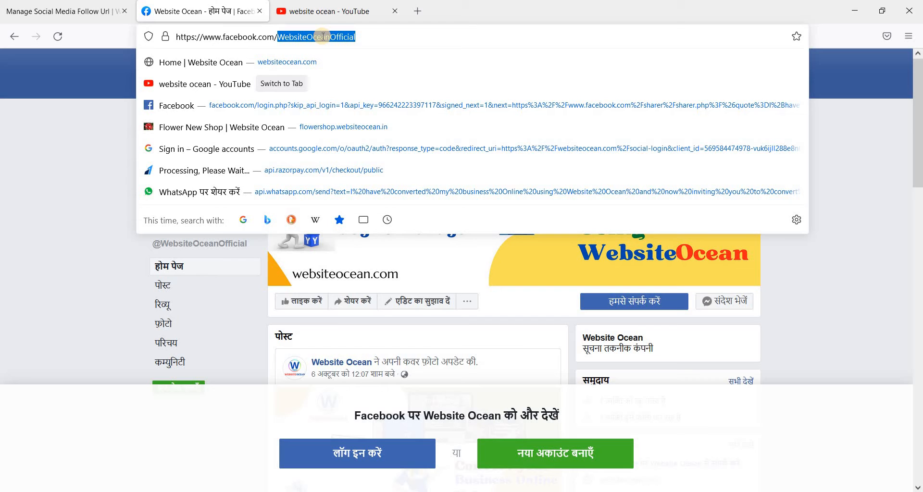
left_click(279, 41)
left_click_drag(278, 40, 164, 36)
left_click(272, 38)
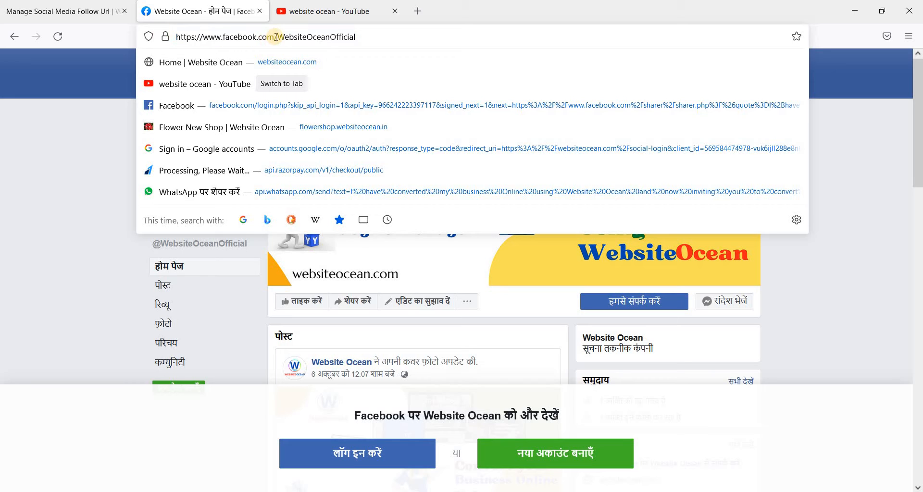
left_click_drag(274, 39, 169, 37)
double_click(300, 37)
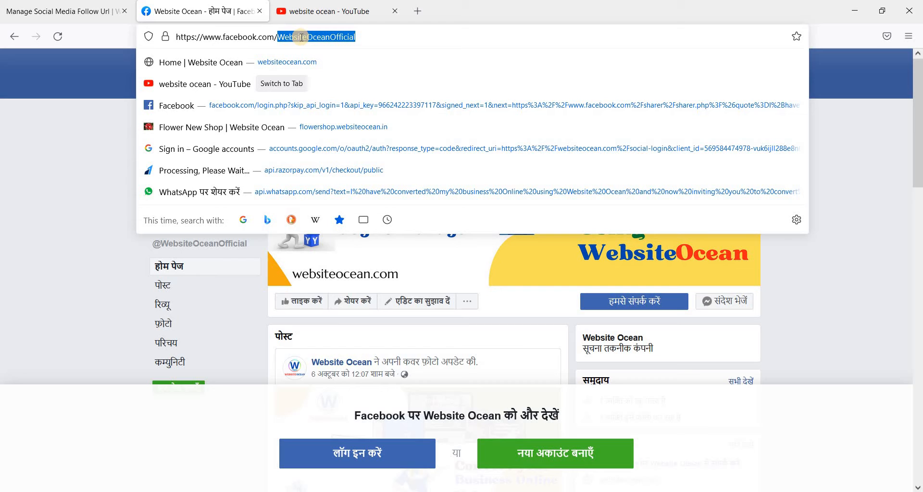
left_click(301, 37)
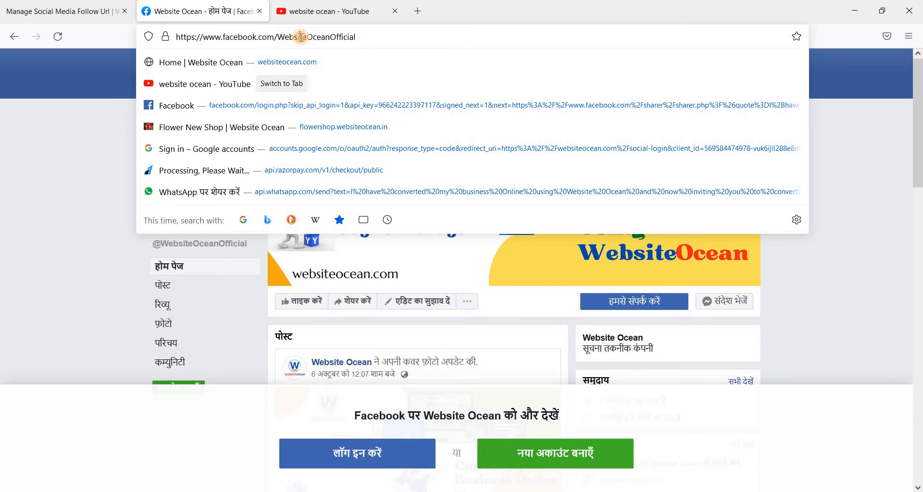
double_click(301, 37)
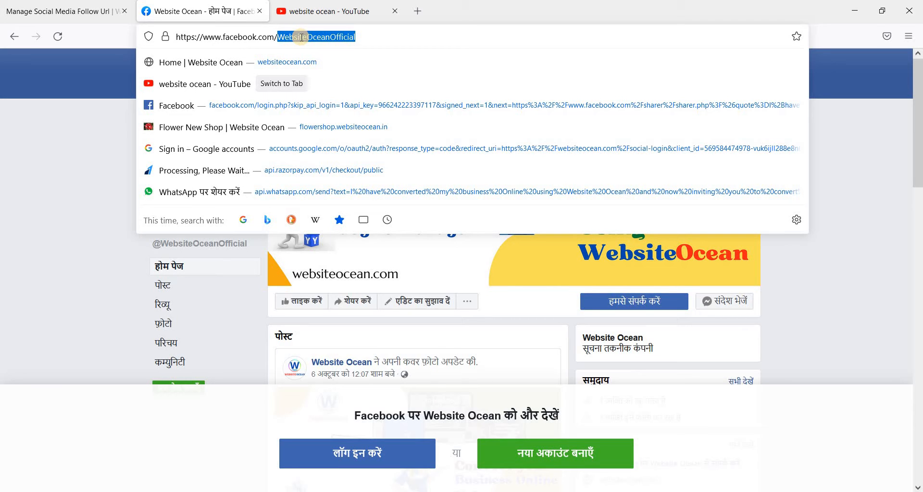
Step: Match the form's Facebook page name and YouTube channel ID to the live pages, then submit
left_click(61, 12)
left_click(280, 168)
double_click(280, 167)
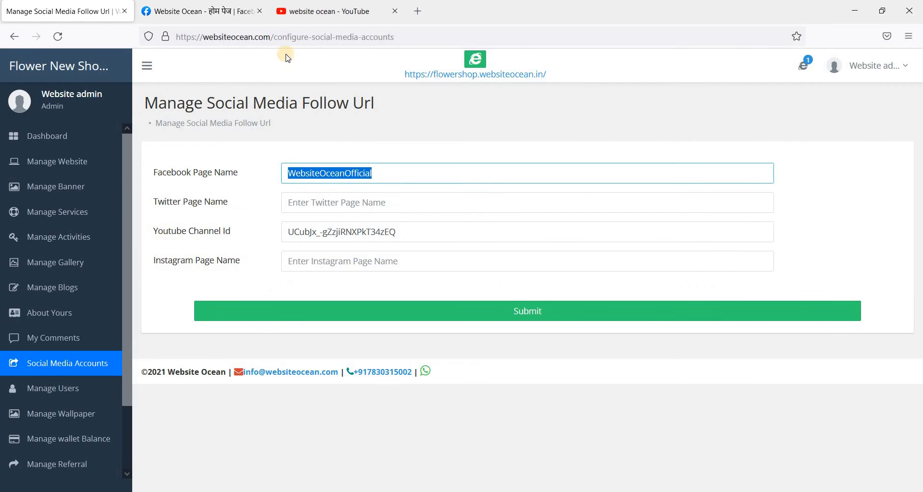
left_click(320, 13)
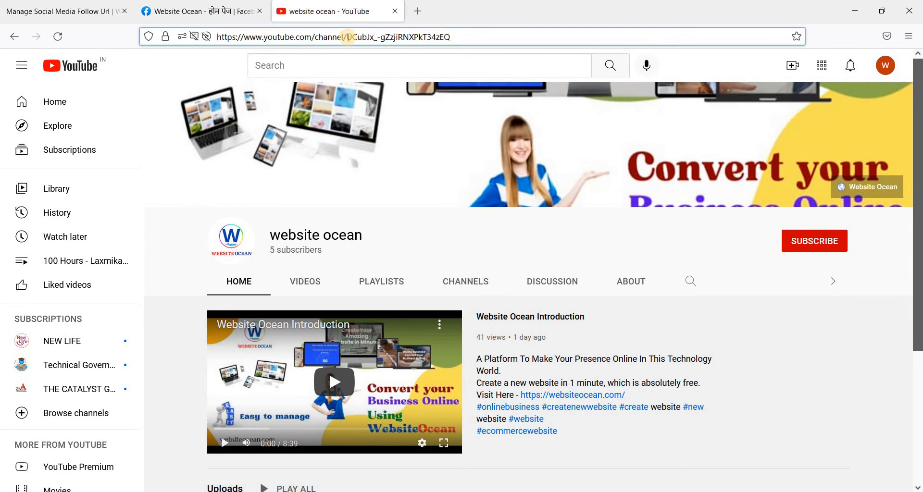
left_click_drag(347, 37, 219, 30)
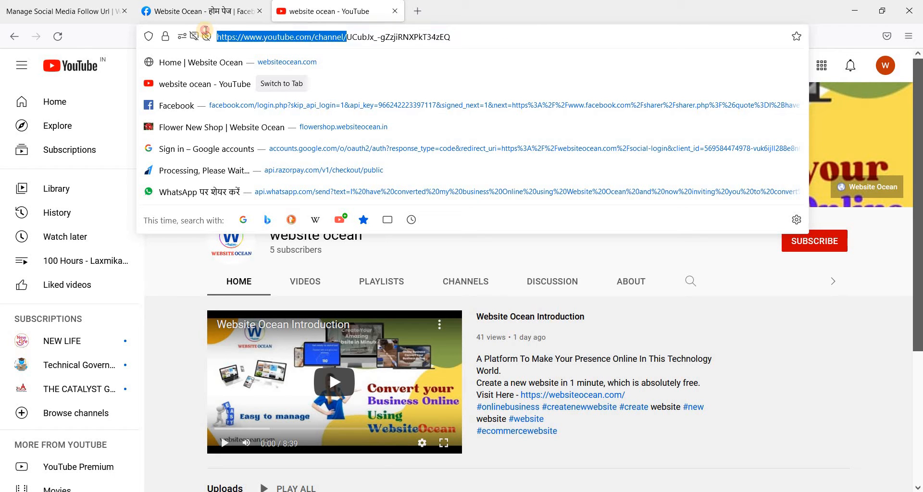
left_click(62, 12)
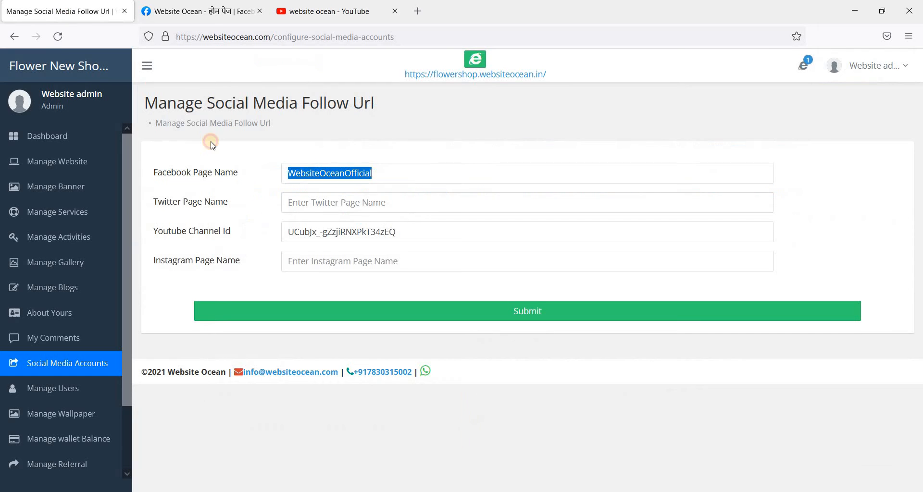
left_click(359, 232)
left_click(529, 318)
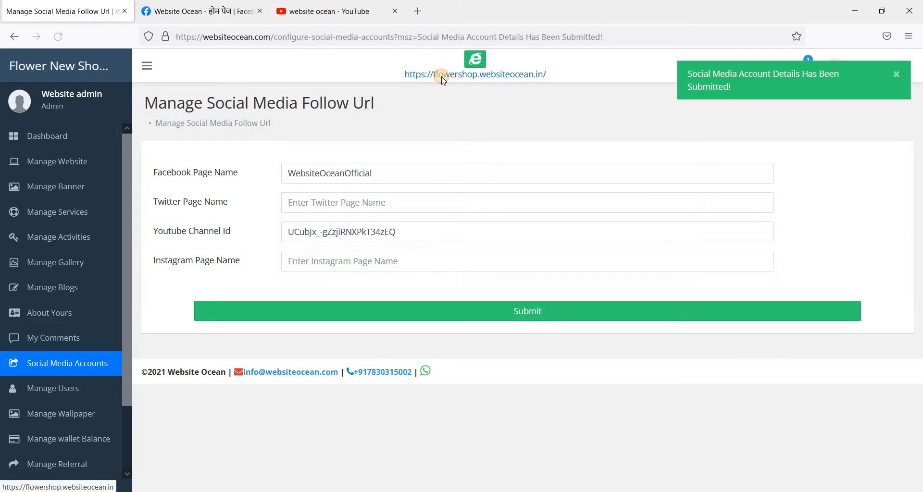
Step: Open the live flowershop.websiteocean.in site in a new tab, then resubmit the social media details
left_click(443, 75)
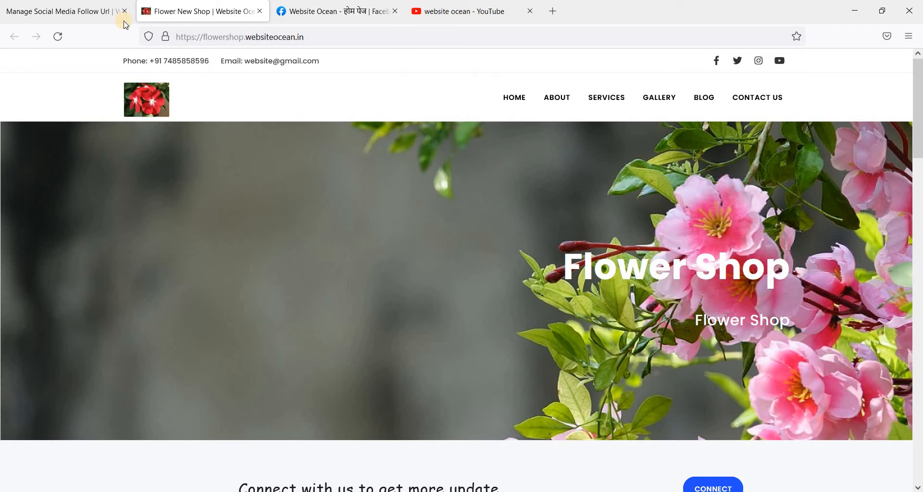
left_click(84, 14)
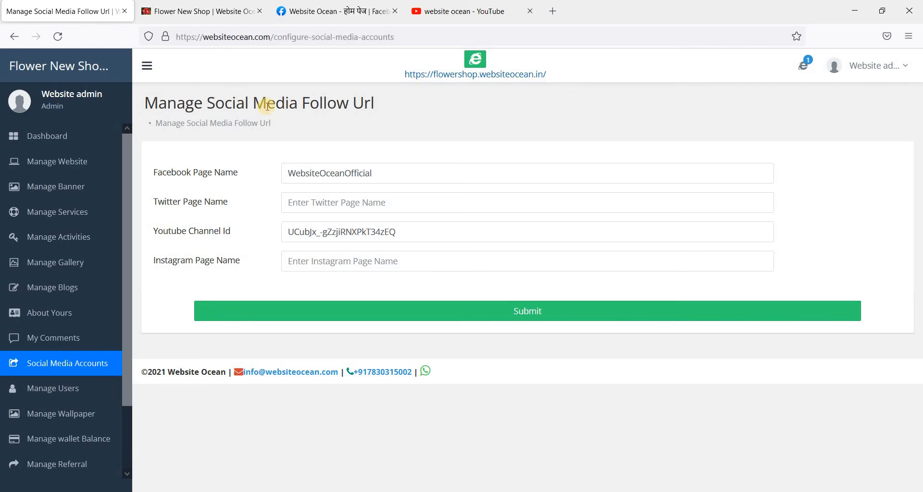
left_click(482, 310)
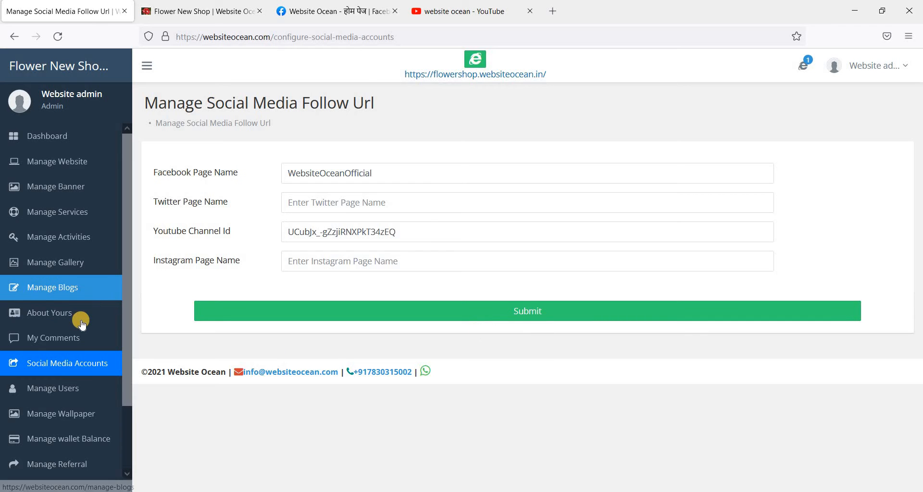
Step: Open Manage Users to see the existing admin account and start a new user
scroll(76, 337, "down", 3)
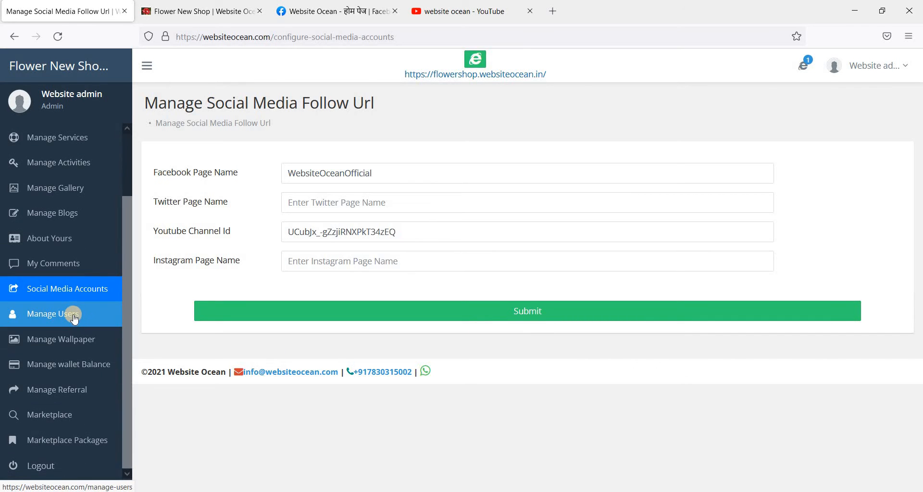
left_click(74, 319)
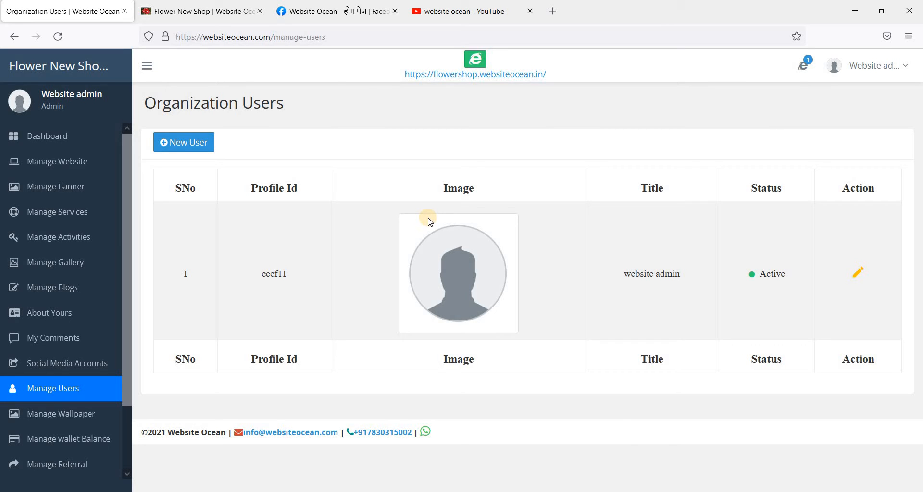
left_click(185, 144)
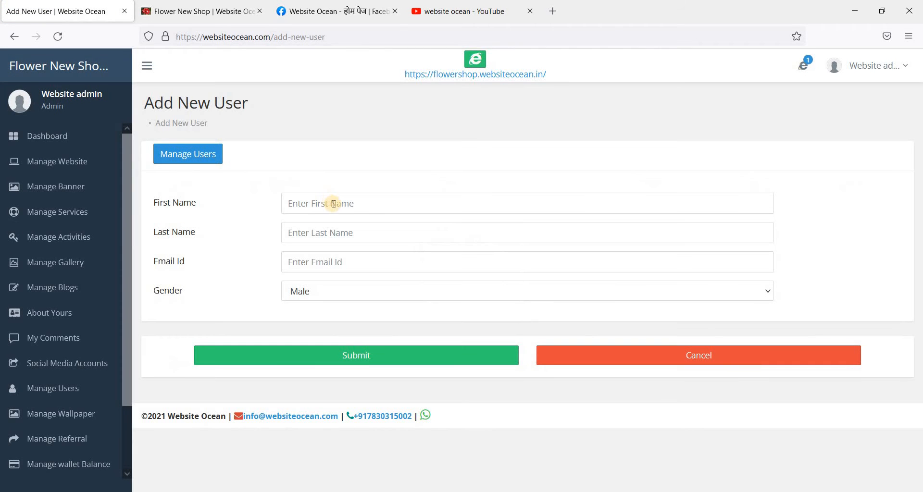
Step: Add a male user with the person's first name, last name and e-mail address
left_click(333, 204)
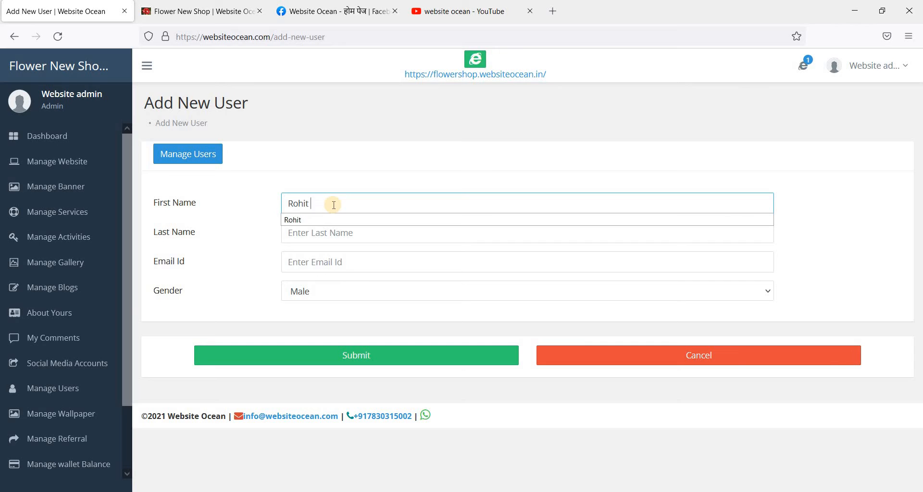
key("Tab")
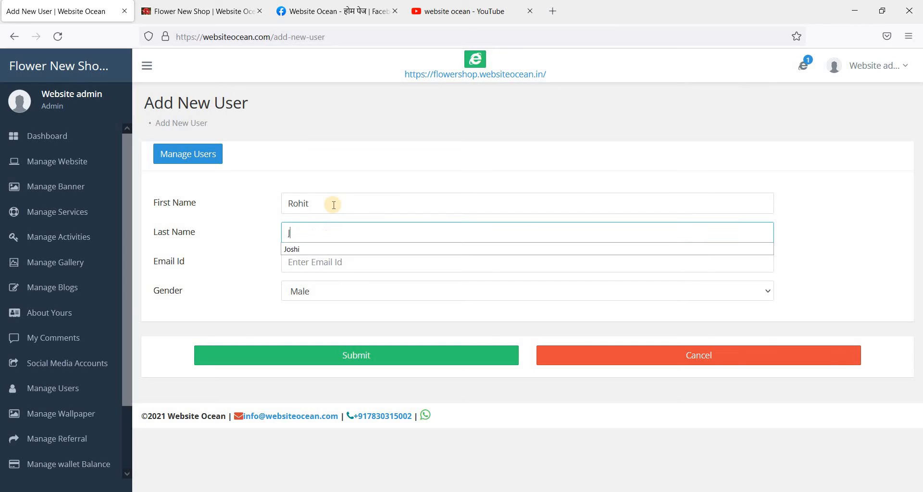
key("Tab")
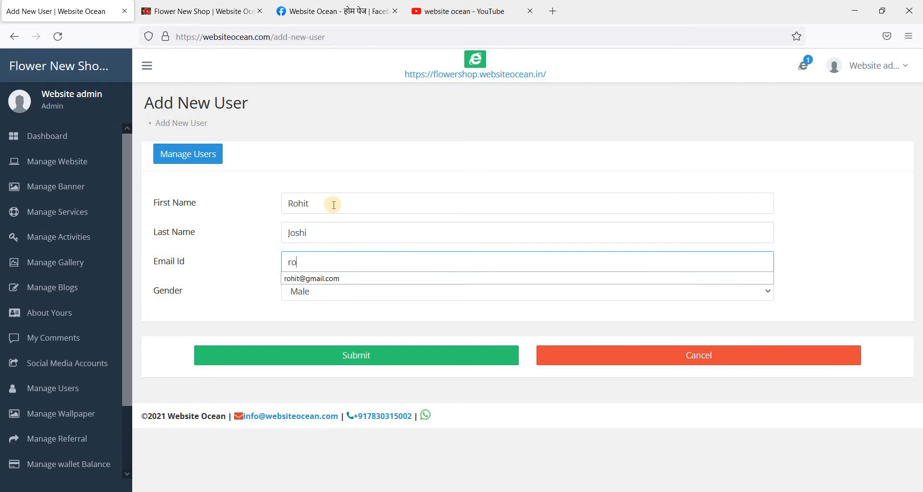
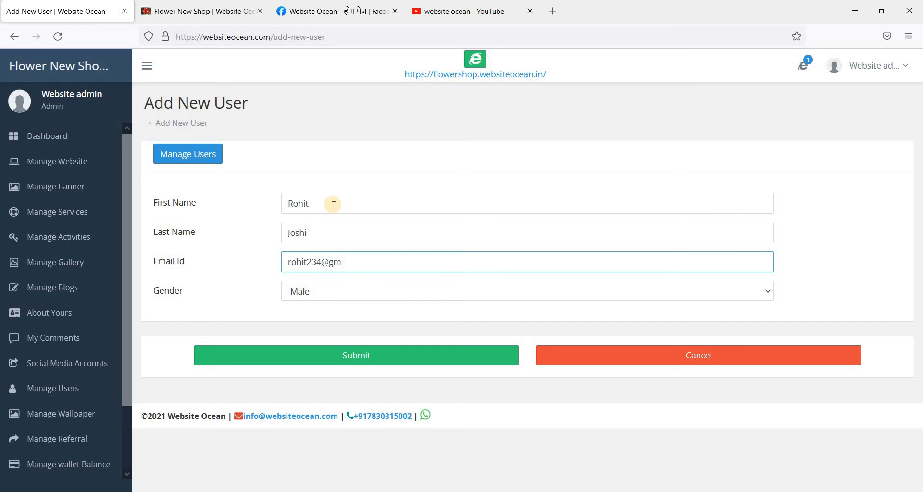
key("Tab")
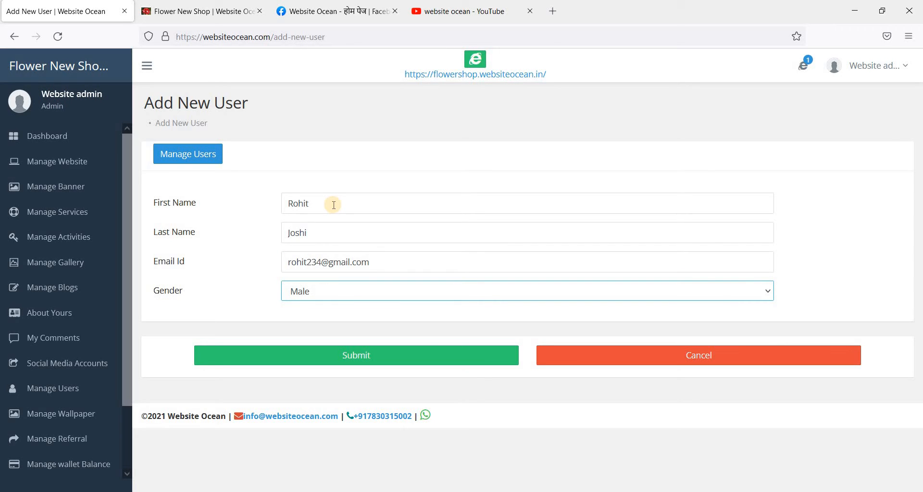
left_click(357, 359)
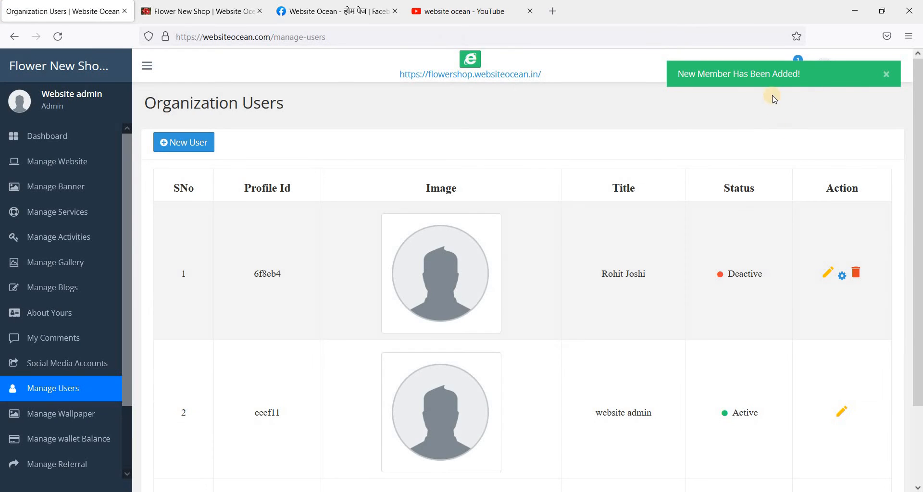
Step: Highlight the new-member confirmation, the new user's title and its Deactive status
left_click_drag(733, 74, 705, 73)
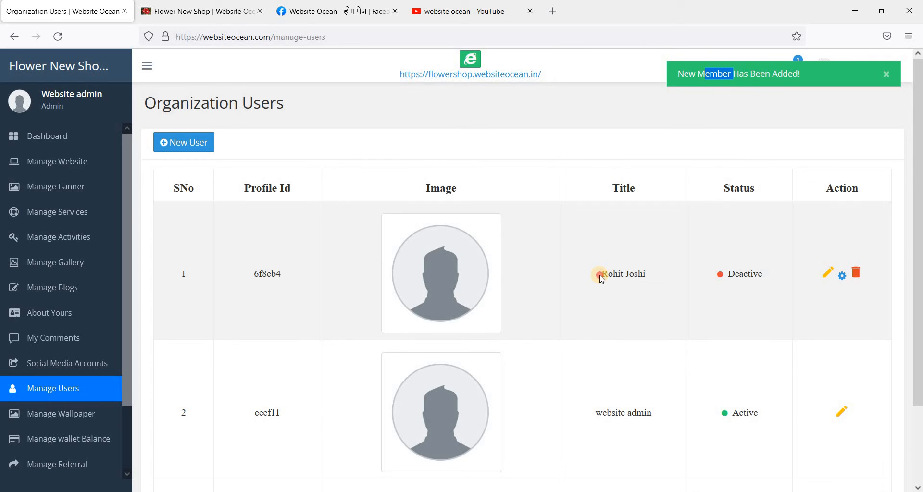
left_click_drag(600, 275, 652, 281)
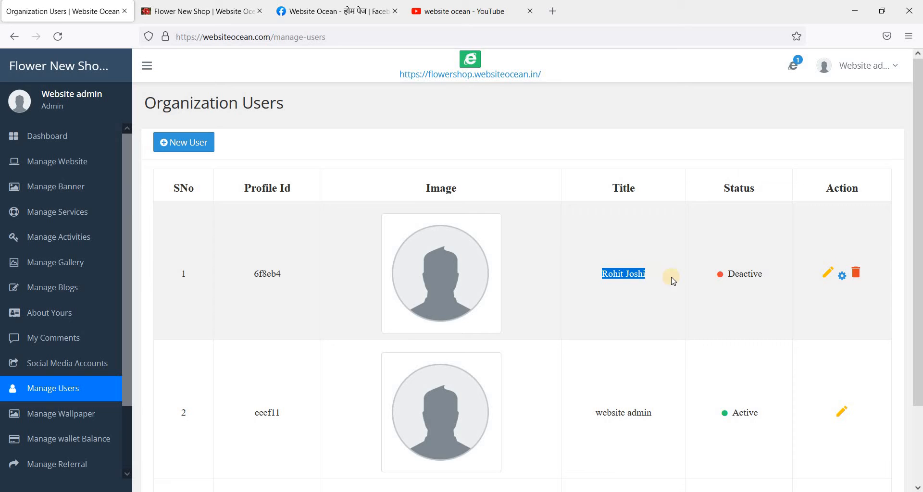
double_click(747, 274)
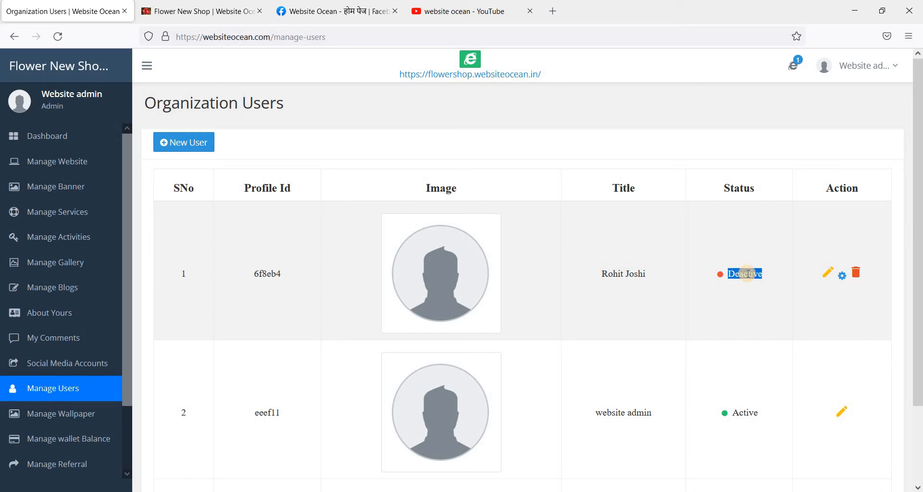
double_click(747, 273)
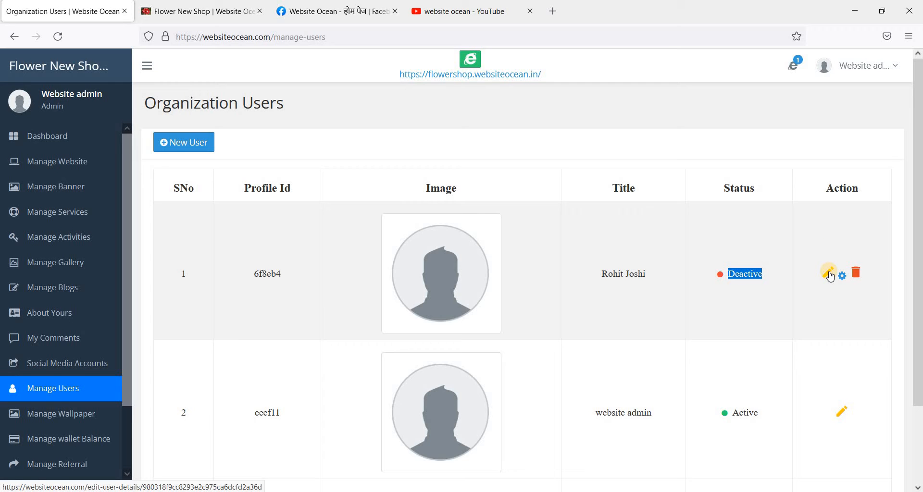
Step: Start deleting the new member, then cancel and clear the stray table selection
left_click(858, 273)
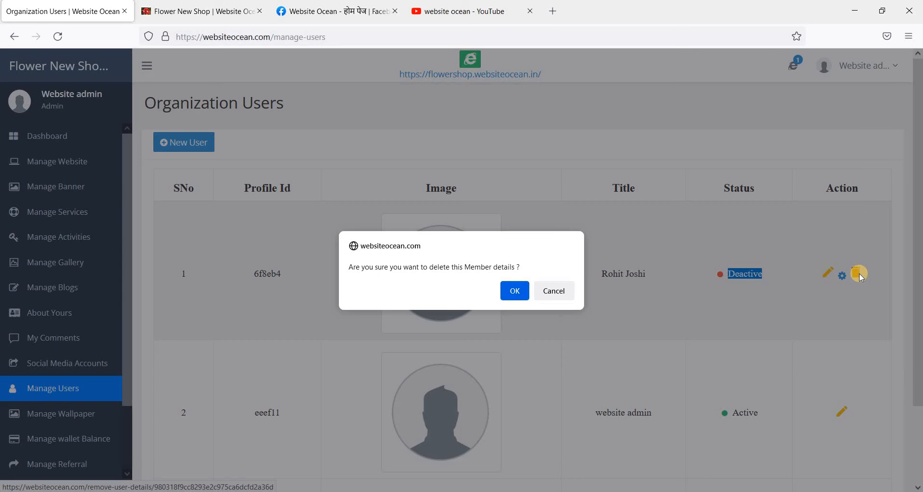
left_click(553, 291)
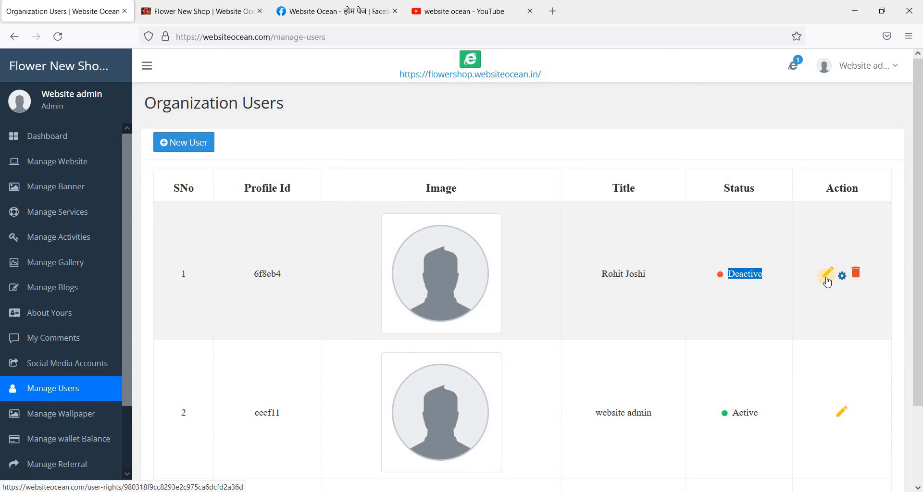
left_click(644, 296)
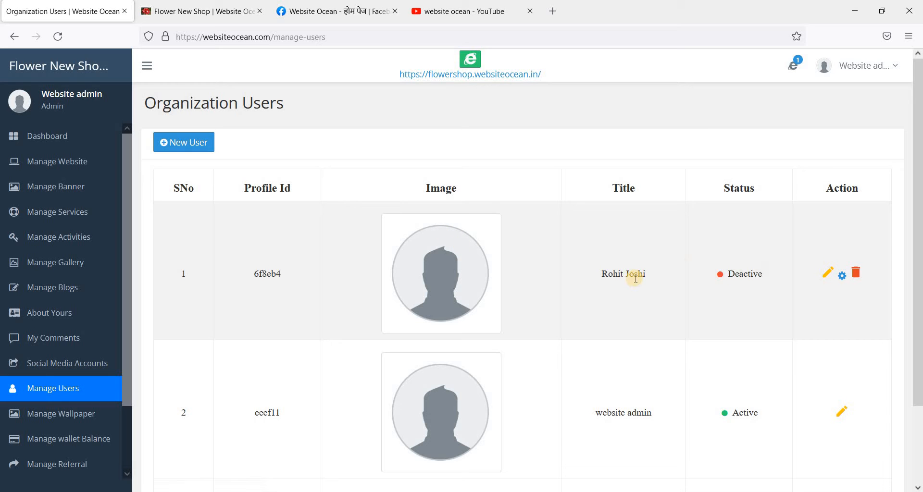
Step: Open the first user's access rights and view Flower New Shop's role list, leaving No User Role
left_click(840, 277)
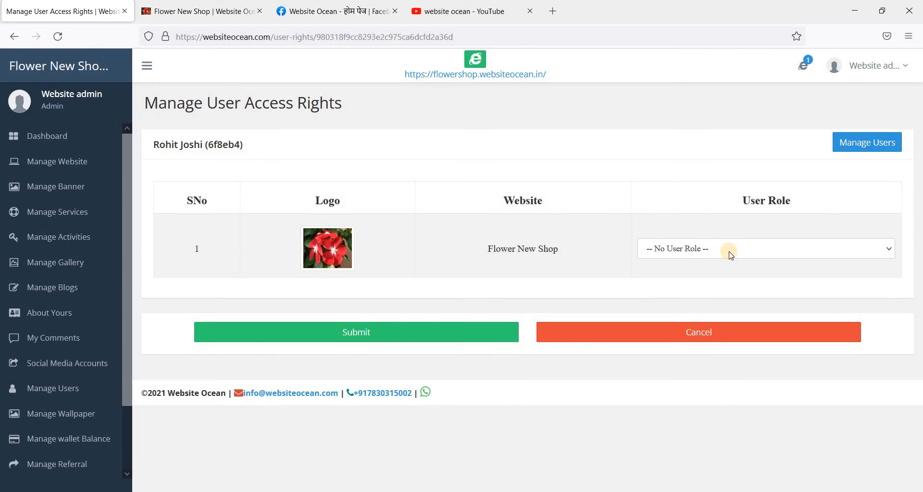
left_click(730, 253)
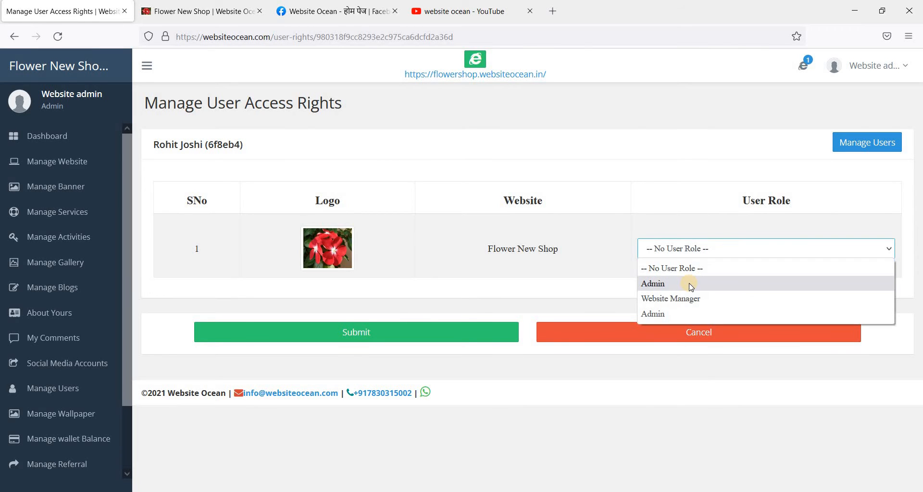
left_click(580, 292)
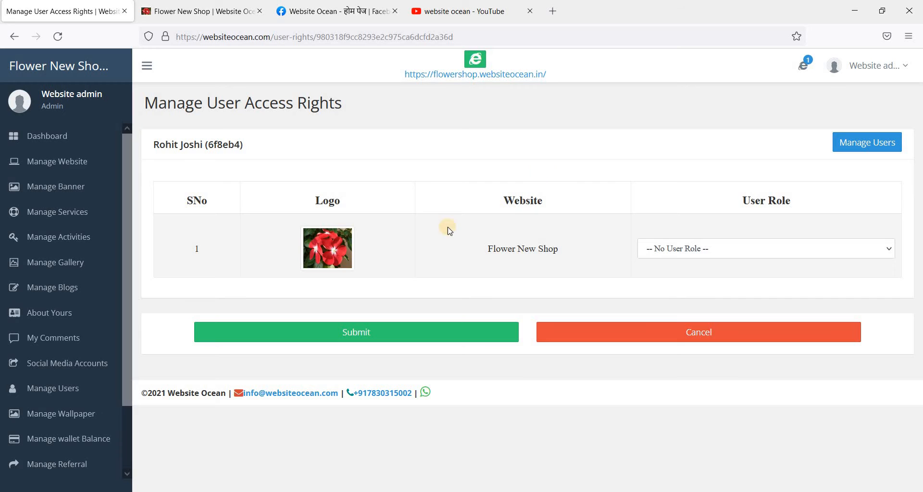
left_click_drag(298, 228, 394, 241)
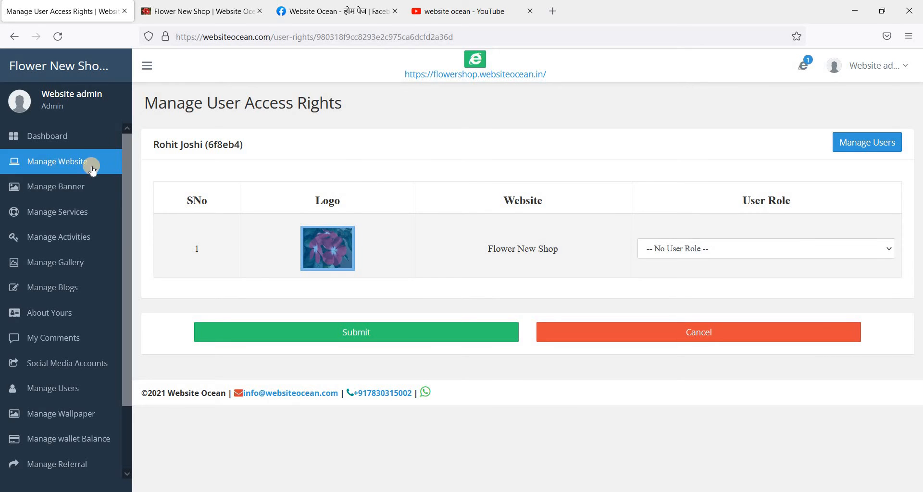
Step: Cancel the access rights page without saving and go to Manage Wallpaper
left_click(631, 333)
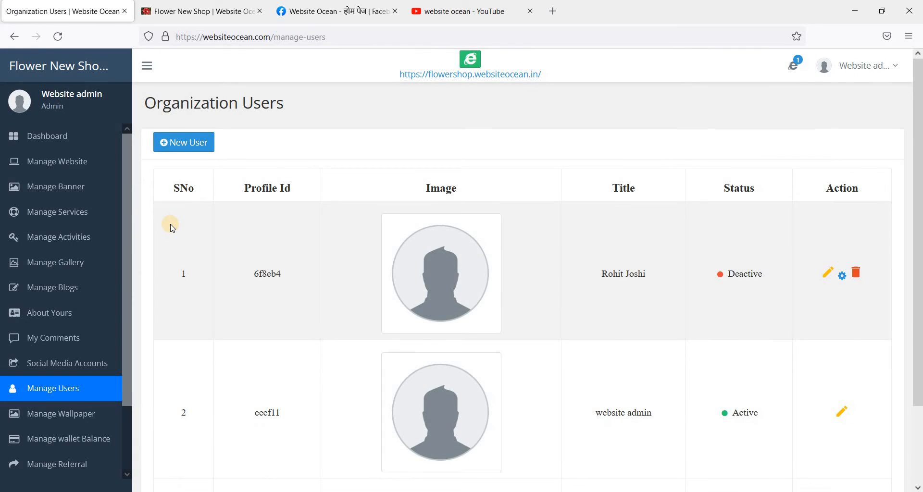
scroll(170, 226, "down", 2)
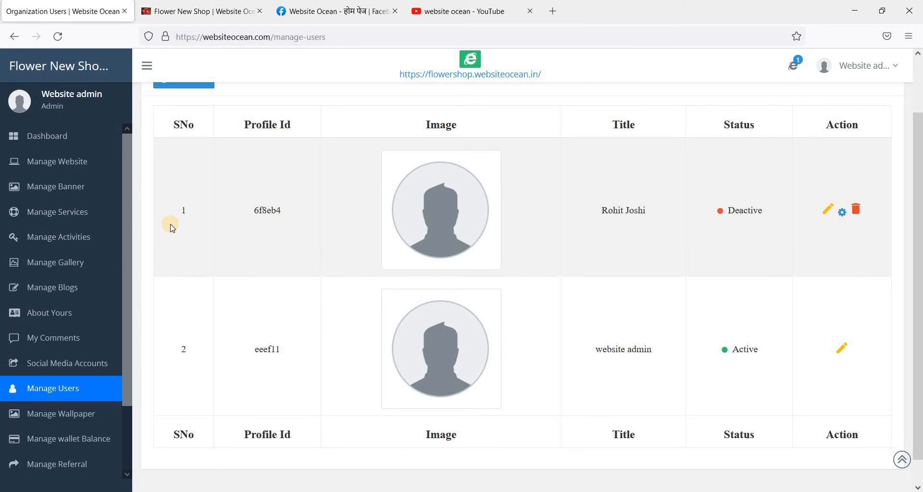
scroll(130, 215, "down", 3)
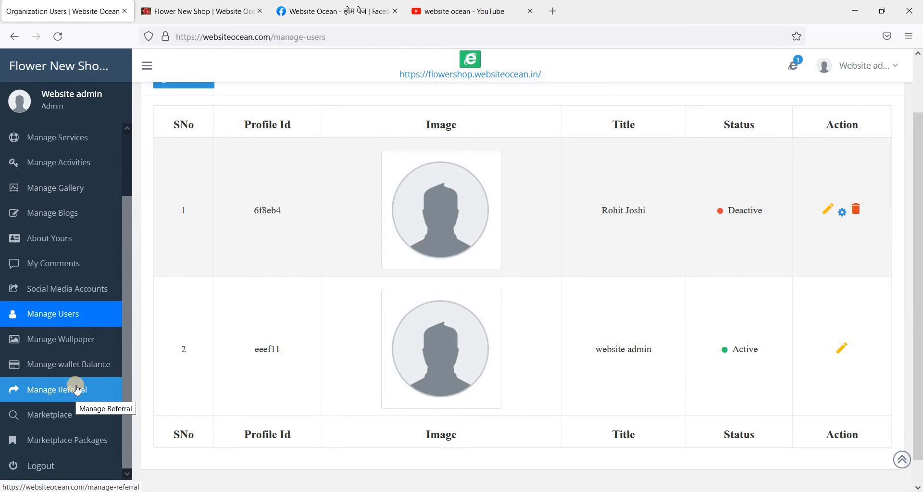
left_click(70, 339)
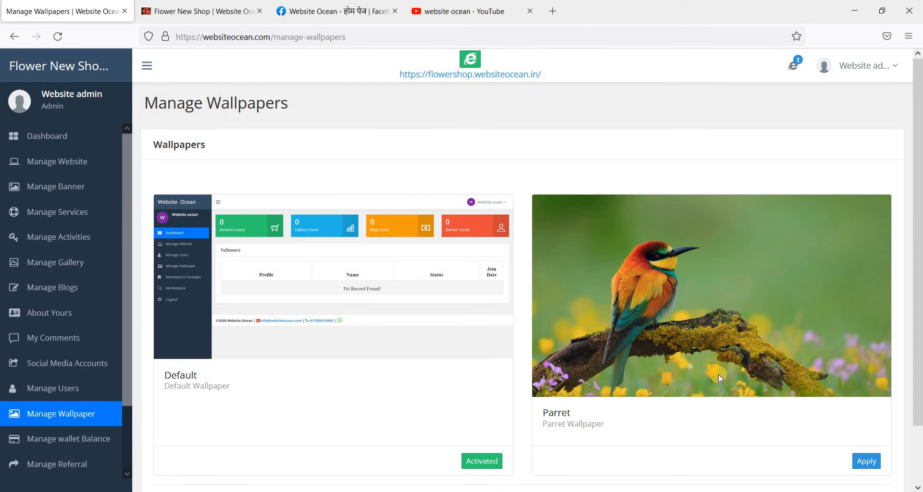
Step: Apply the Parret wallpaper, then reapply the Default wallpaper
scroll(718, 374, "down", 2)
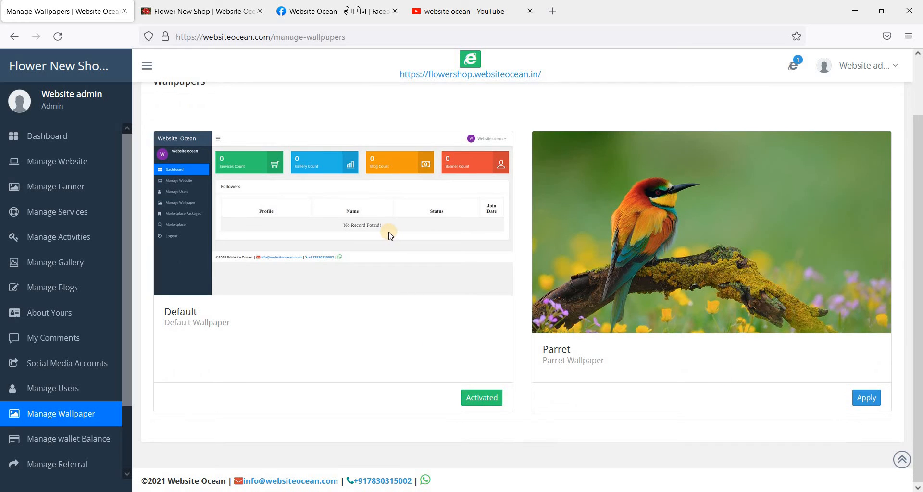
left_click(869, 400)
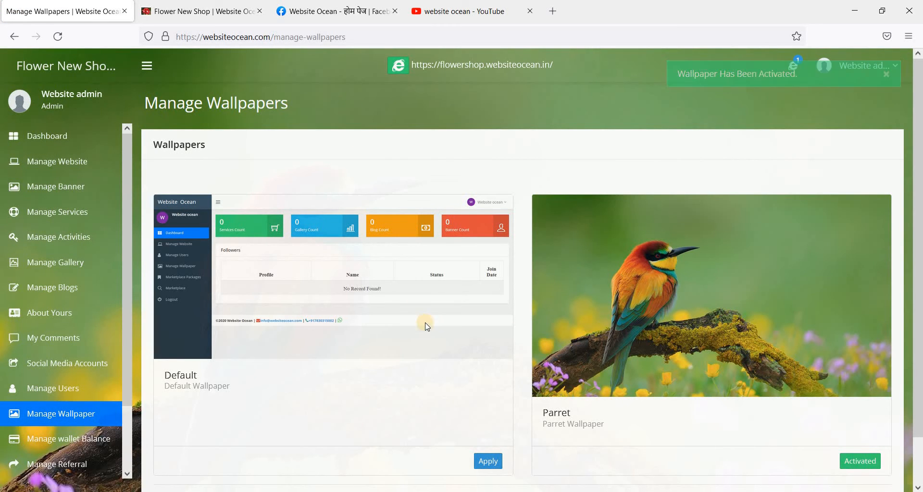
scroll(434, 349, "down", 2)
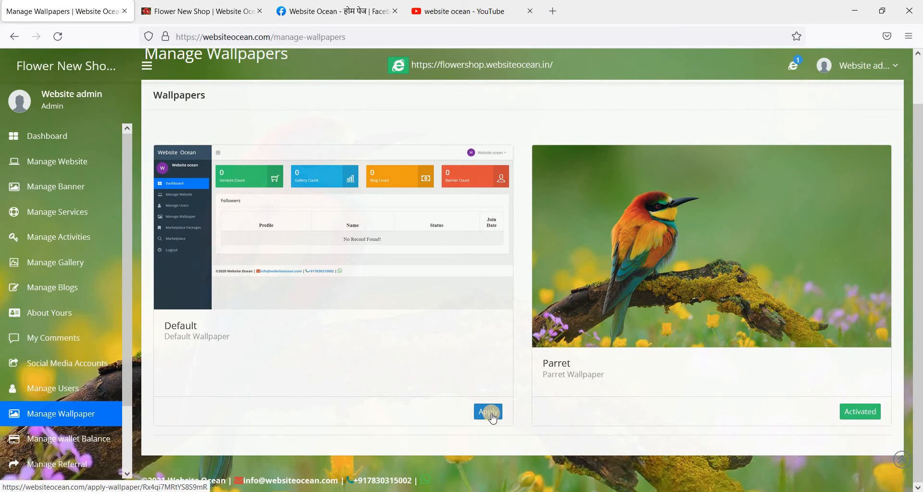
left_click(489, 412)
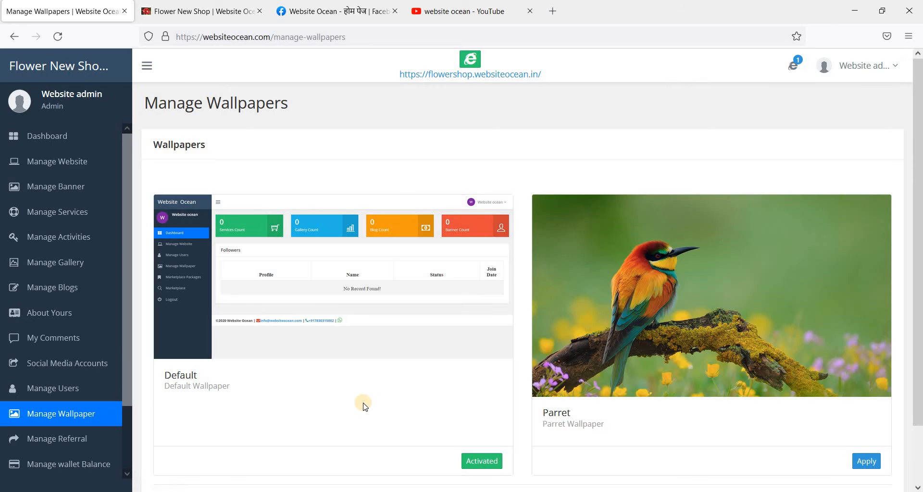
scroll(363, 406, "down", 2)
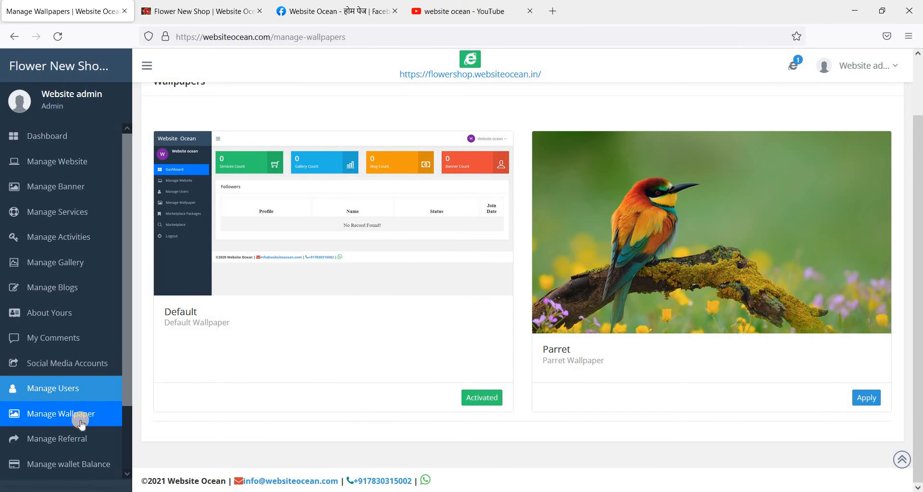
Step: Open My Referrals, select the referral invite link, and show the account details menu
scroll(75, 435, "down", 2)
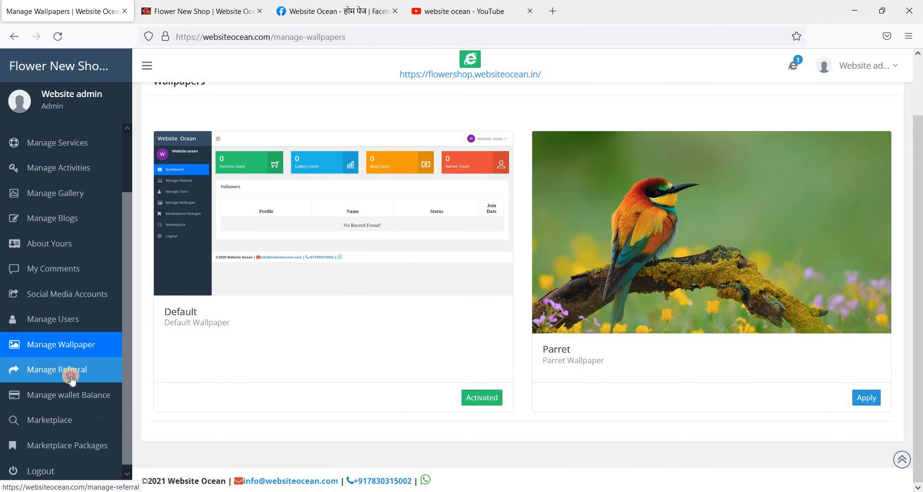
left_click(72, 378)
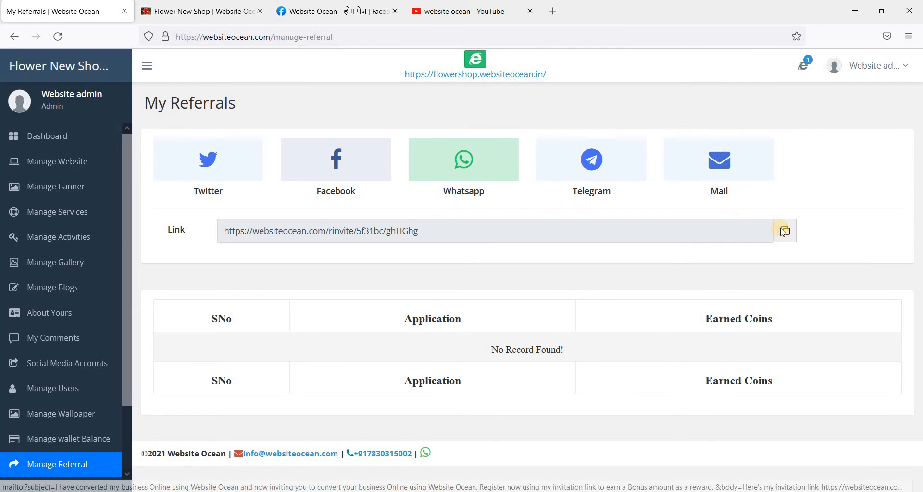
left_click_drag(419, 232, 209, 232)
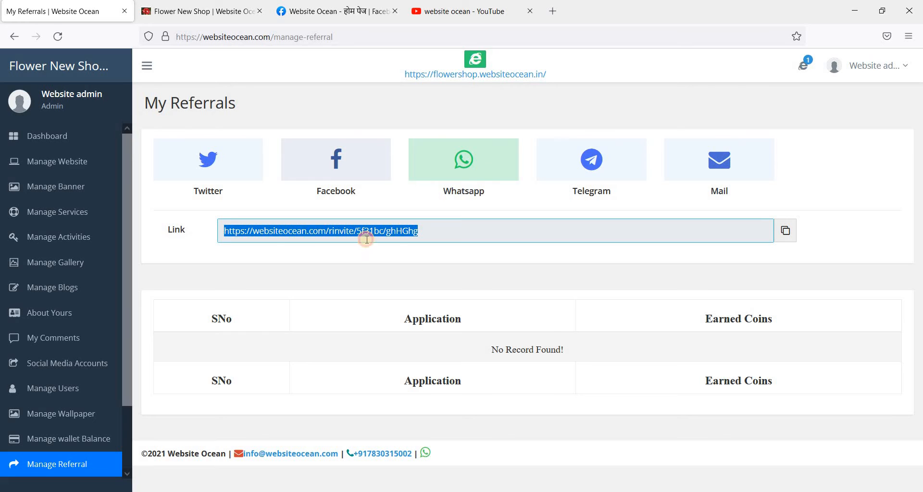
left_click(382, 233)
left_click_drag(363, 233, 220, 234)
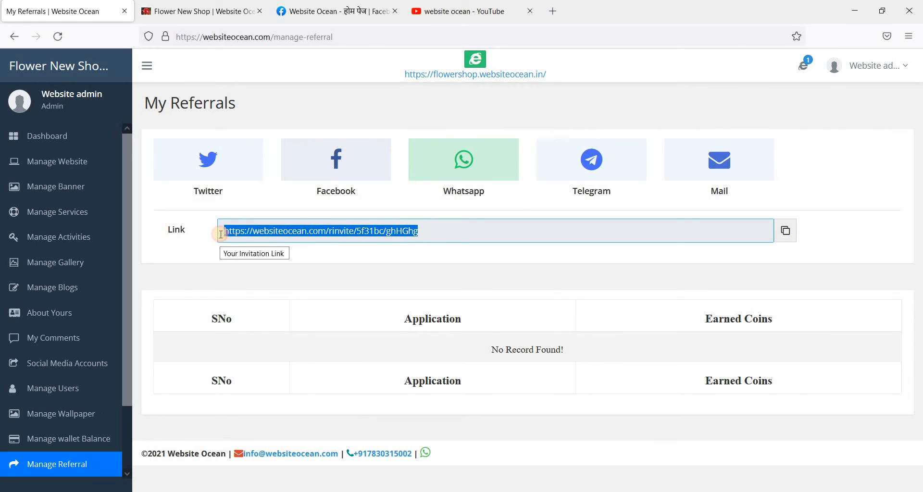
left_click(892, 69)
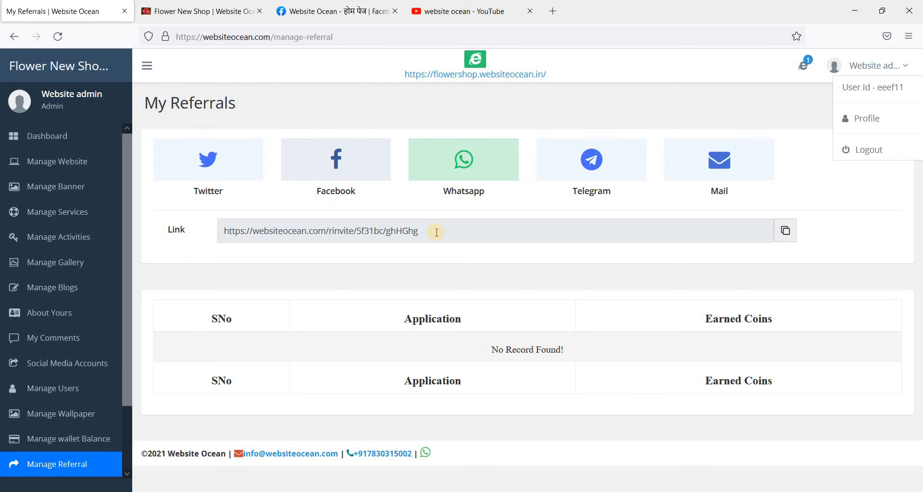
scroll(91, 385, "down", 3)
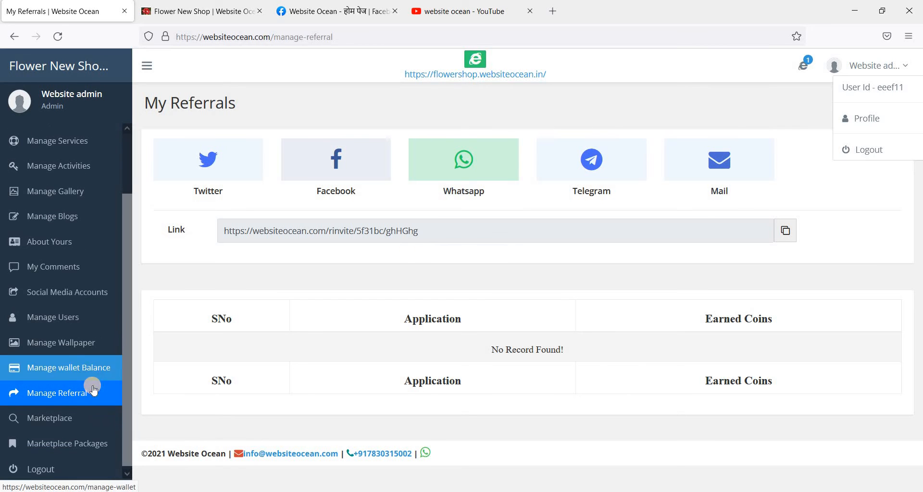
Step: On the ₹96 wallet page, review the signup bonus entry and submit a ₹25 Add Money request
left_click(94, 369)
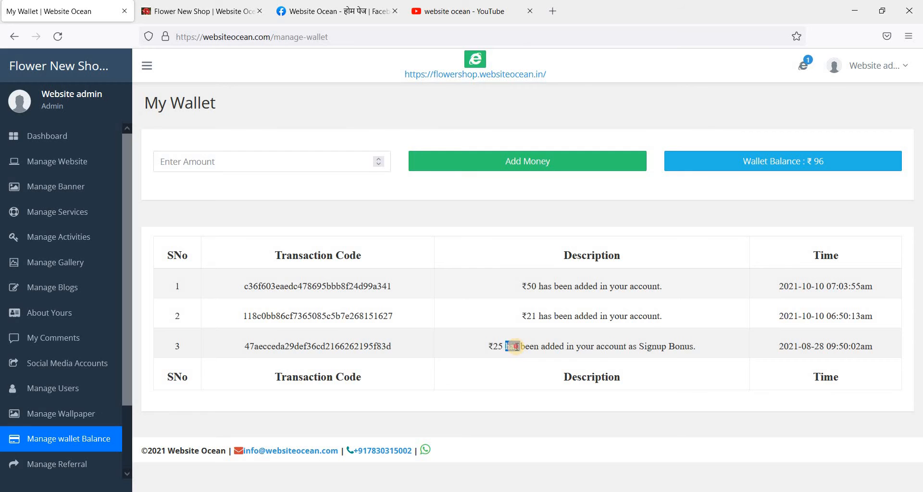
triple_click(517, 347)
triple_click(517, 347)
double_click(517, 347)
triple_click(517, 346)
double_click(516, 347)
triple_click(517, 347)
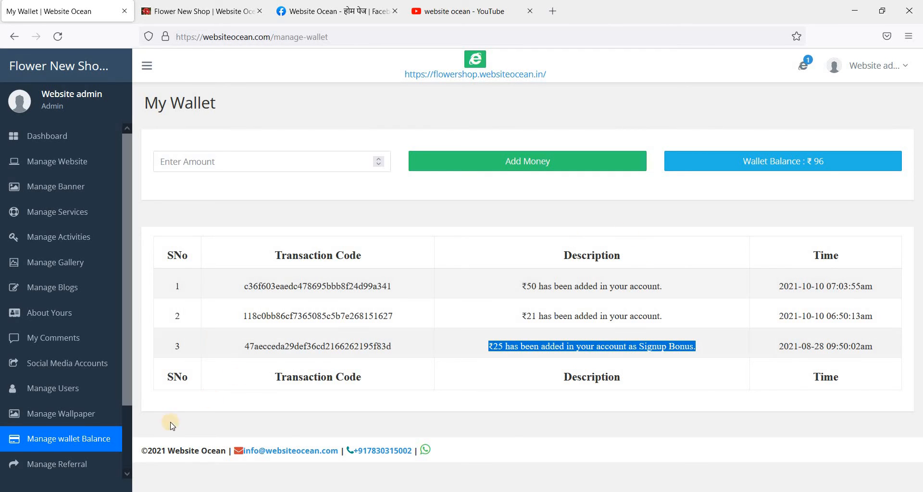
scroll(114, 414, "down", 3)
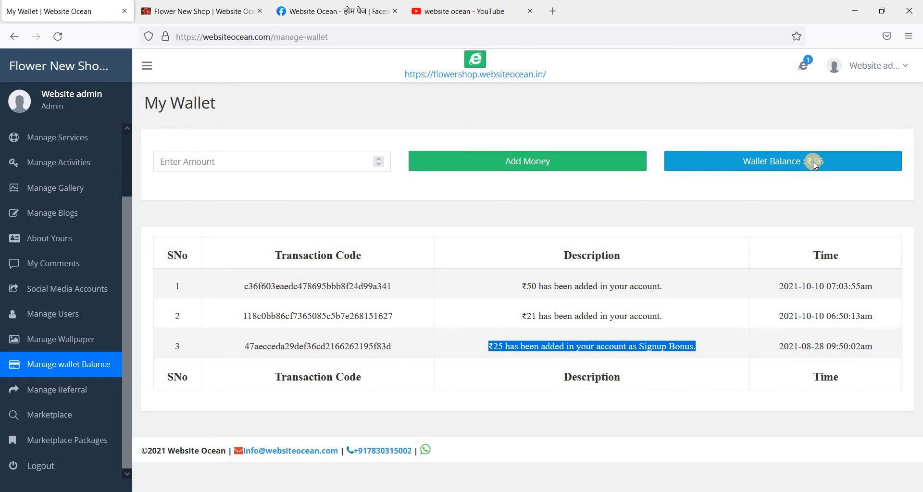
left_click(295, 163)
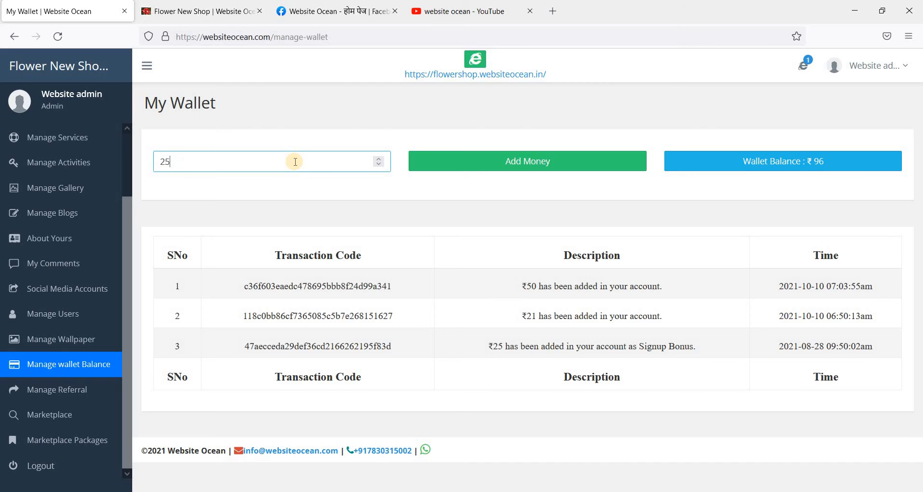
left_click(522, 162)
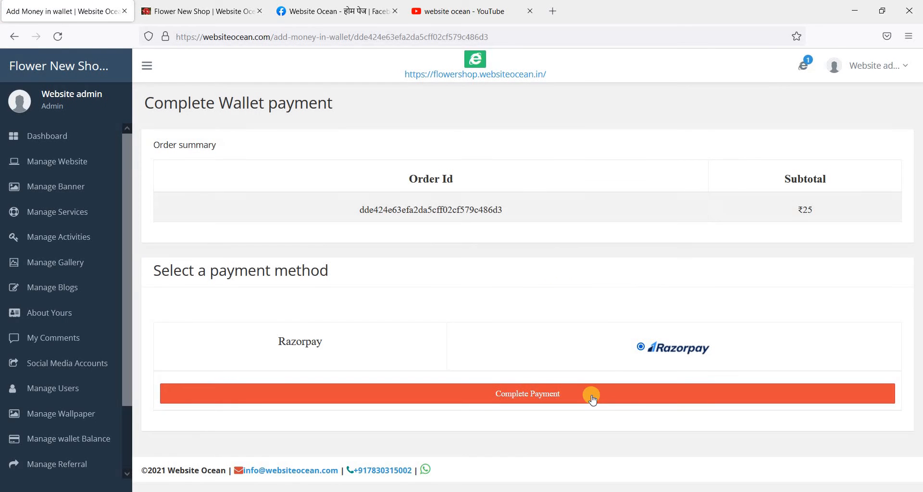
Step: Proceed to checkout and confirm the contact details to reach payment methods
left_click(595, 396)
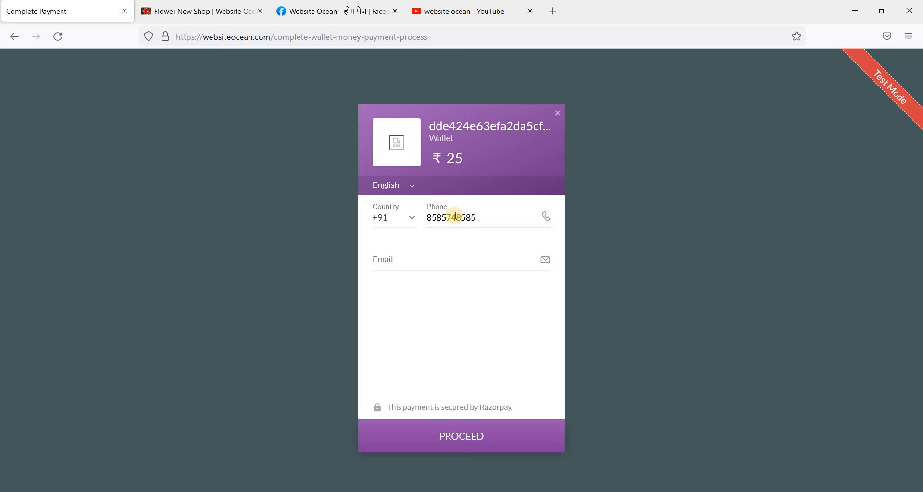
key("Tab")
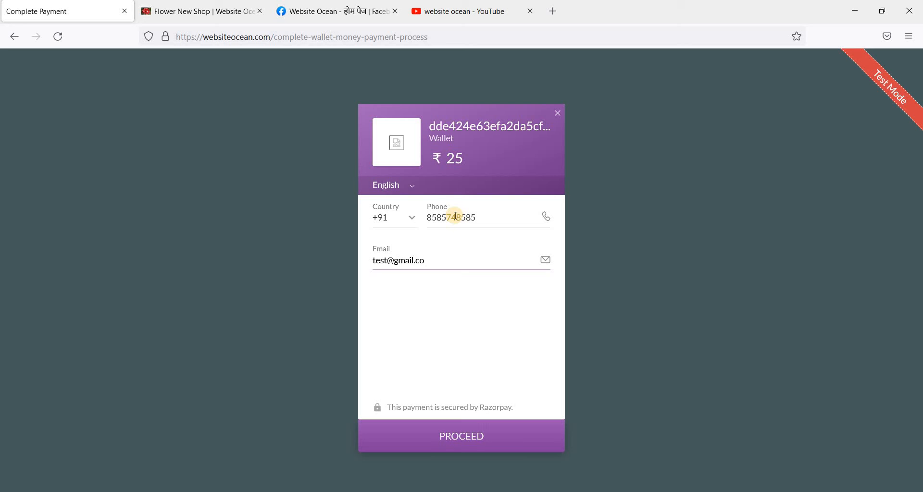
left_click(459, 435)
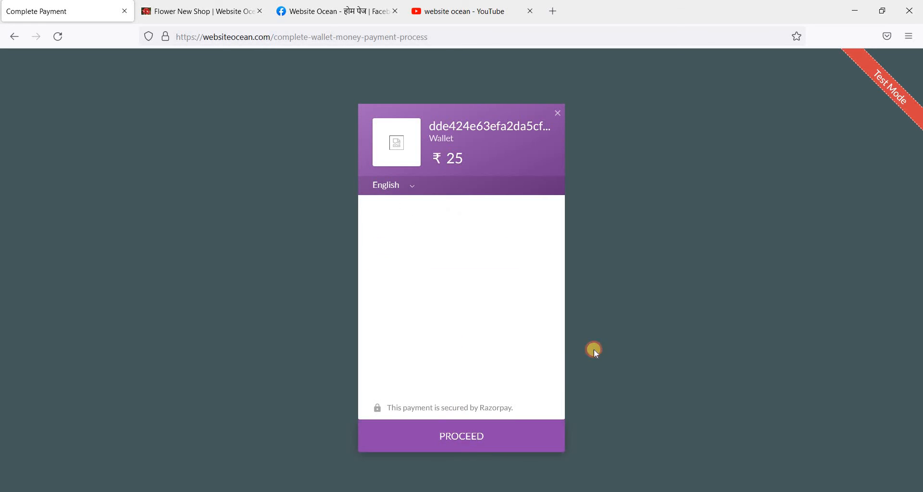
Step: Pay the ₹25 top-up via HDFC net banking and mark the demo payment successful
scroll(439, 308, "down", 3)
scroll(439, 289, "up", 3)
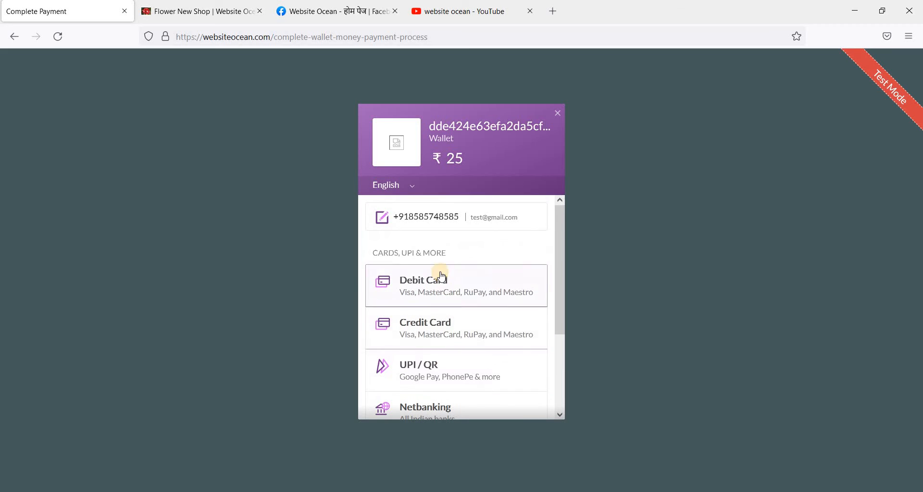
scroll(443, 376, "down", 3)
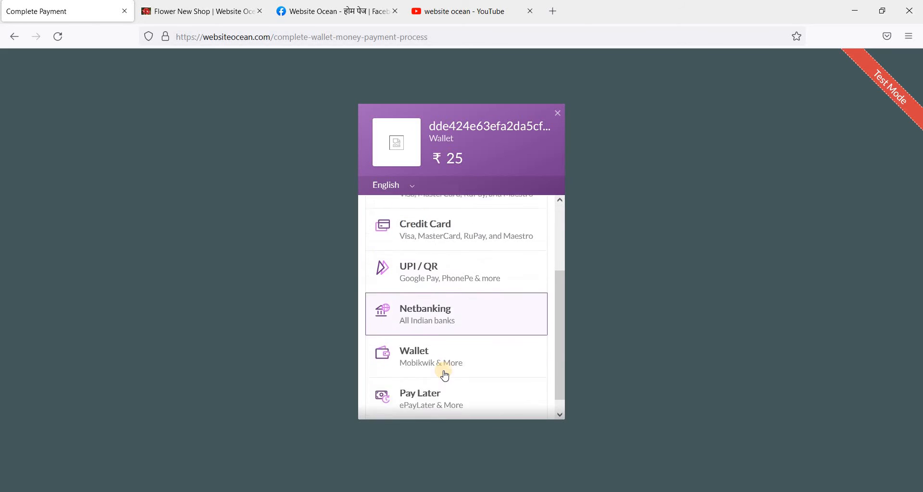
left_click(458, 306)
left_click(374, 251)
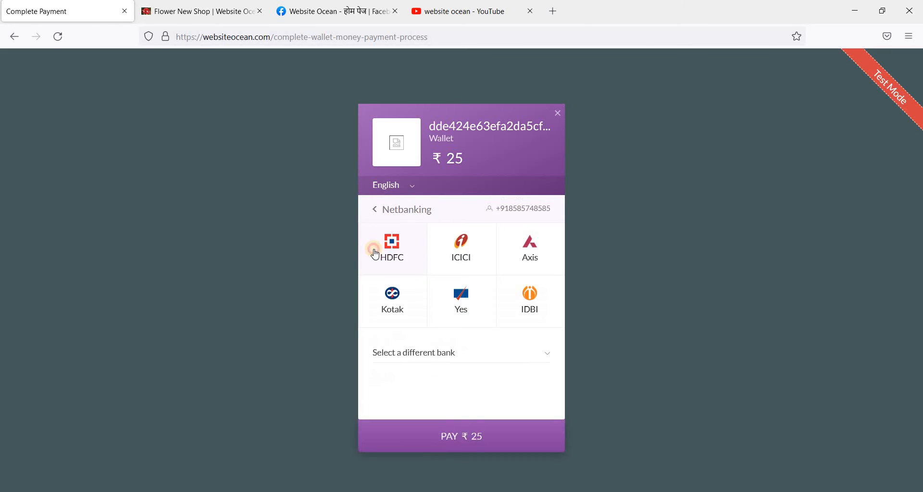
left_click(479, 435)
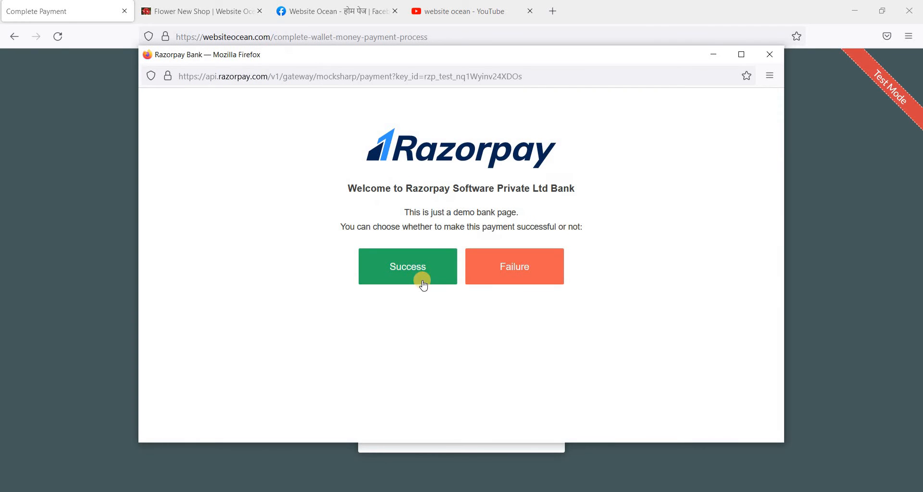
left_click(418, 270)
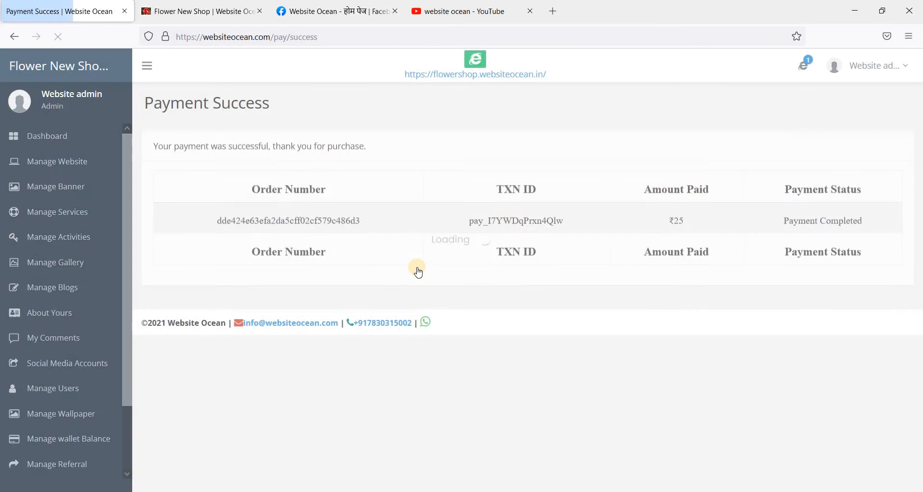
Step: Check the ₹121 wallet's latest ₹25 transaction, then open Marketplace and Marketplace Packages in new tabs
scroll(48, 289, "down", 2)
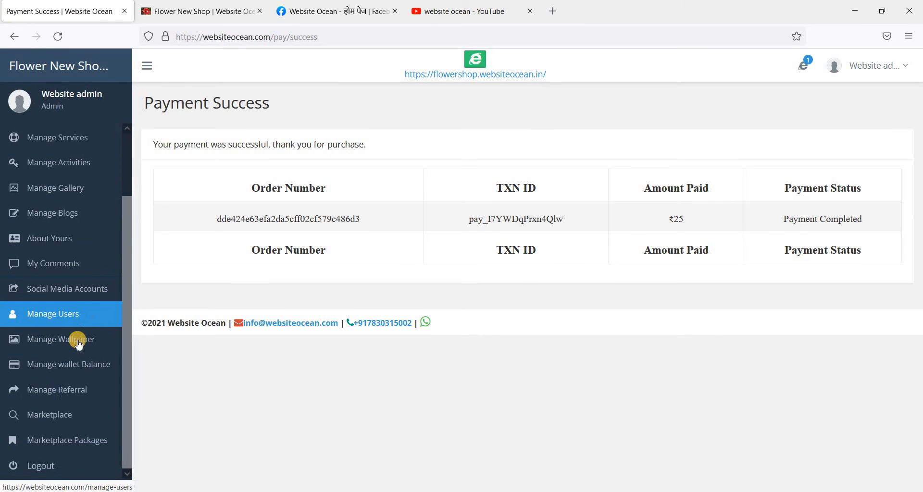
left_click(96, 366)
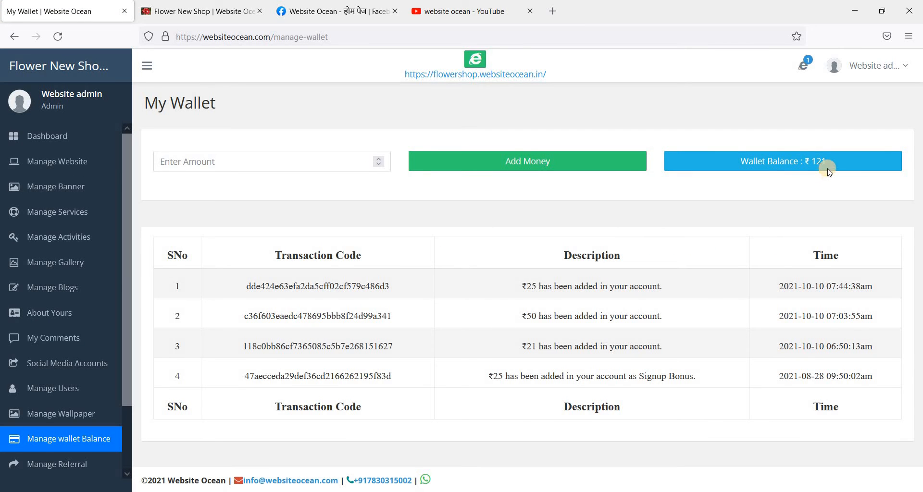
triple_click(560, 286)
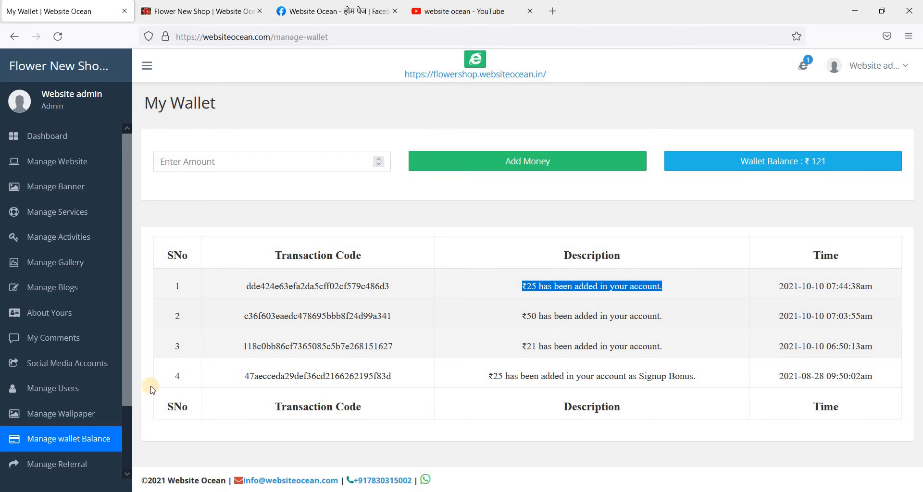
scroll(90, 416, "down", 3)
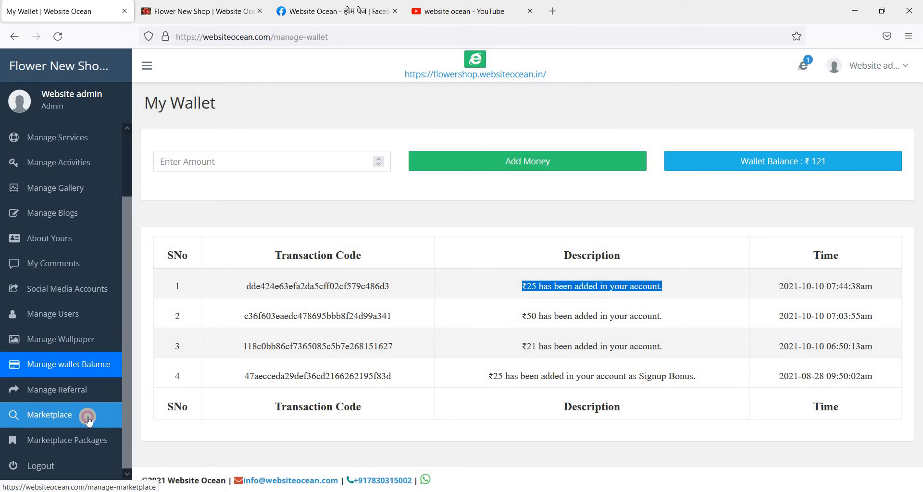
middle_click(88, 419)
middle_click(80, 448)
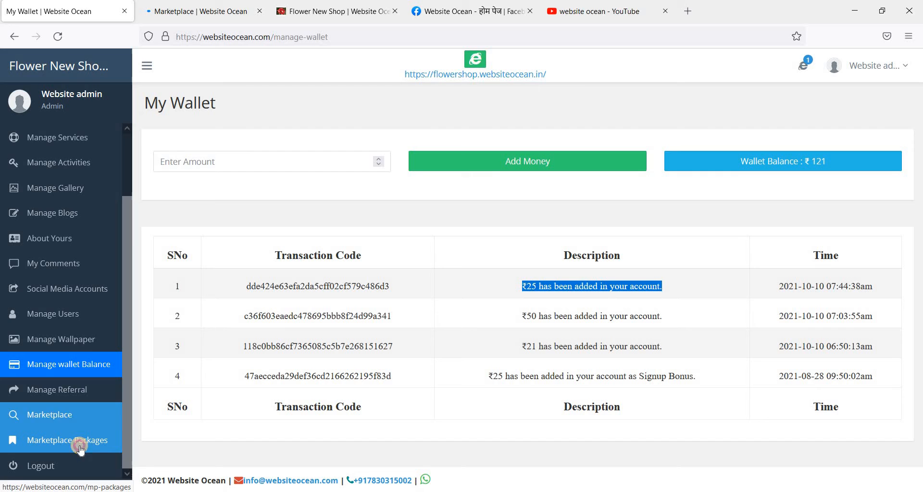
Step: Look over the Marketplace and Marketplace Package tabs, close both, and open My Comments from My Wallet
left_click(192, 11)
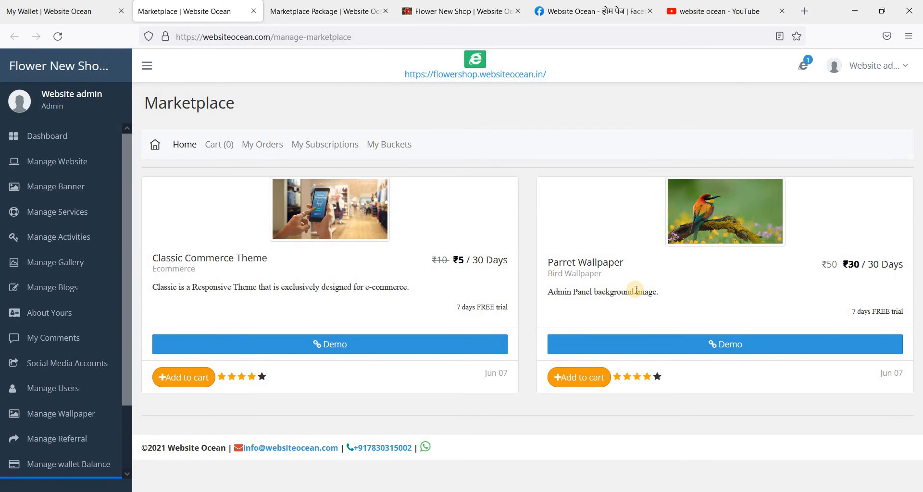
left_click(294, 10)
scroll(643, 270, "down", 8)
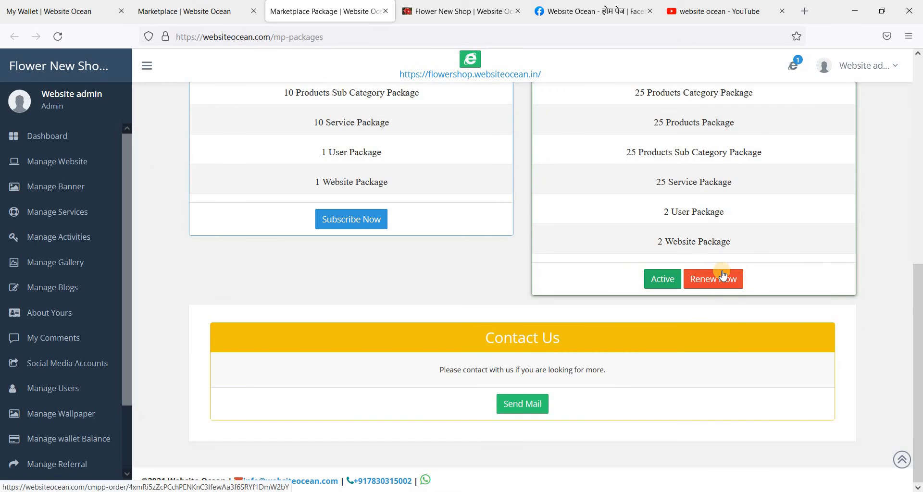
left_click(253, 10)
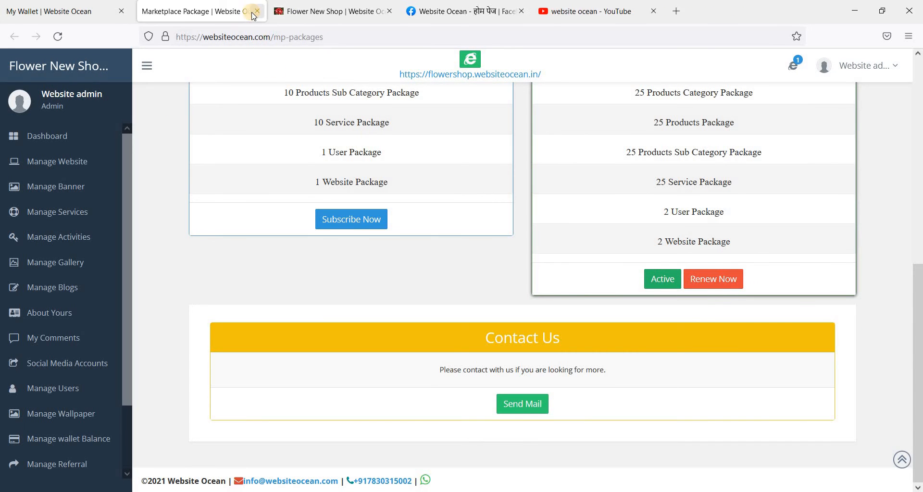
left_click(257, 11)
left_click(67, 10)
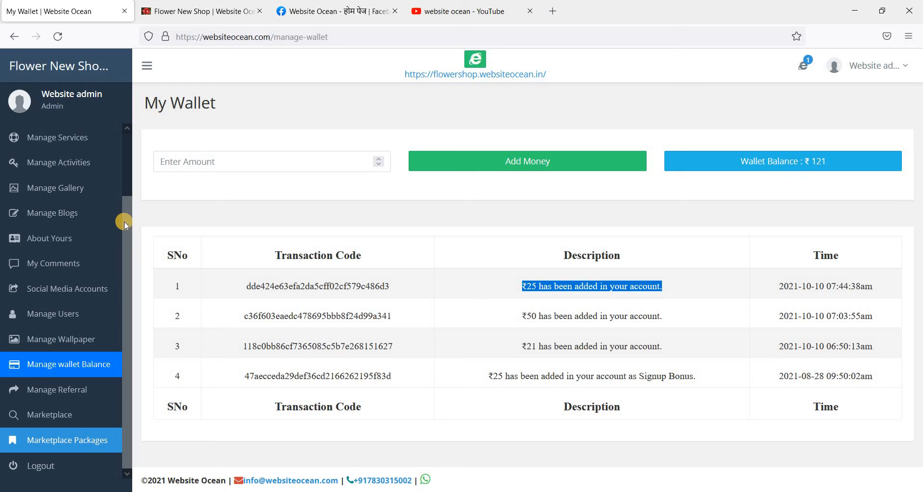
left_click(101, 266)
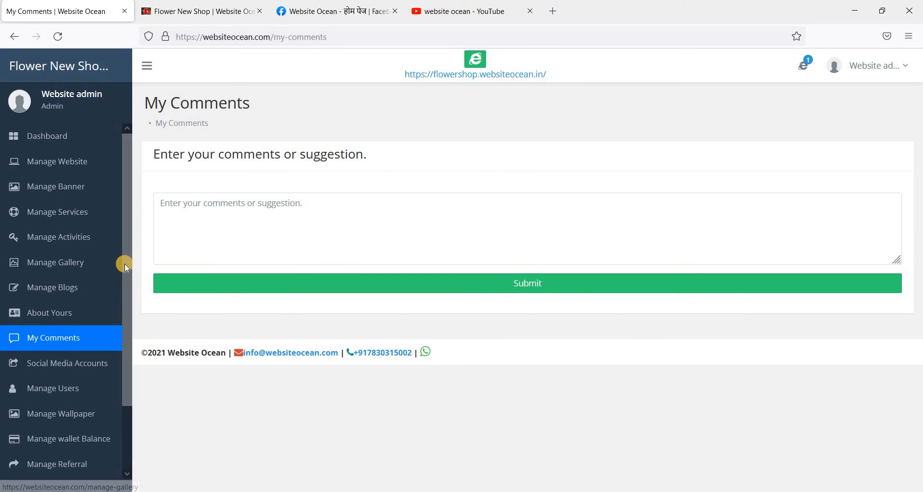
Step: Go via the Dashboard to Marketplace Packages and scroll through the Basic and Essential plan rows
scroll(124, 264, "down", 3)
scroll(124, 264, "up", 3)
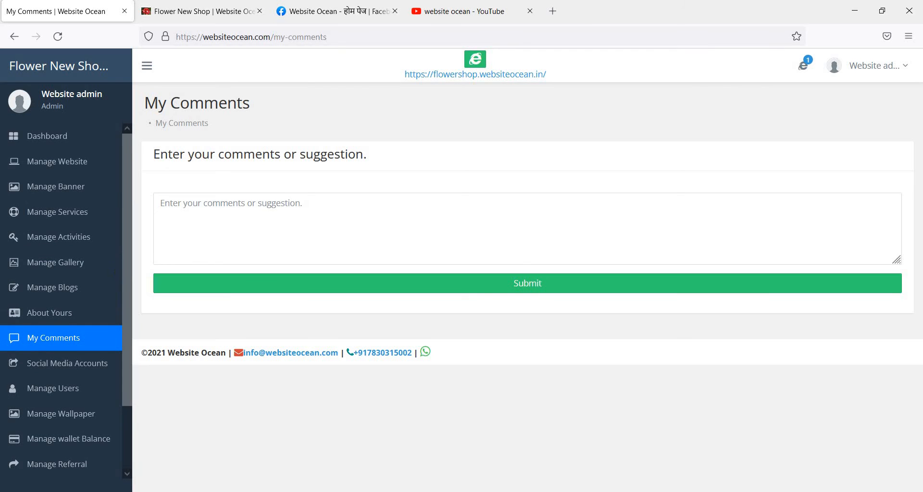
left_click(73, 136)
scroll(32, 370, "down", 3)
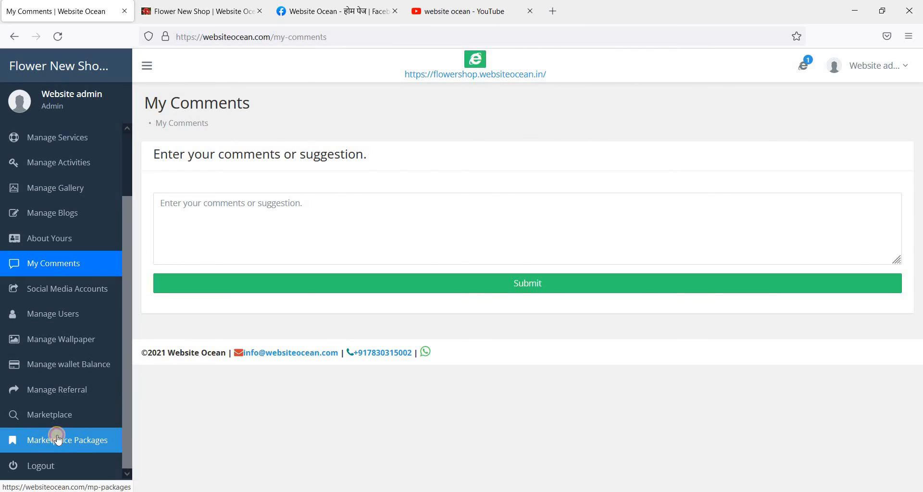
left_click(29, 436)
scroll(464, 350, "down", 4)
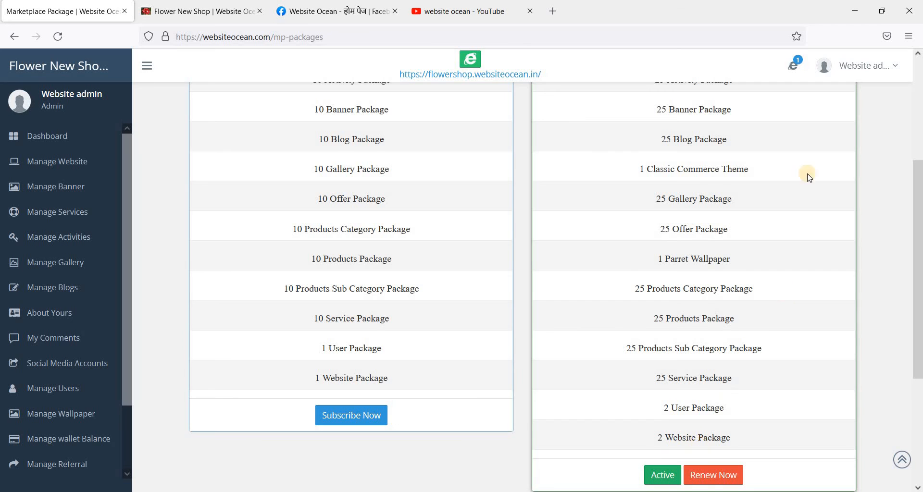
scroll(813, 145, "up", 4)
Step: Review My Package usage (2 of 2 users) and try adding a user, which hits the maximum-users warning
left_click(828, 140)
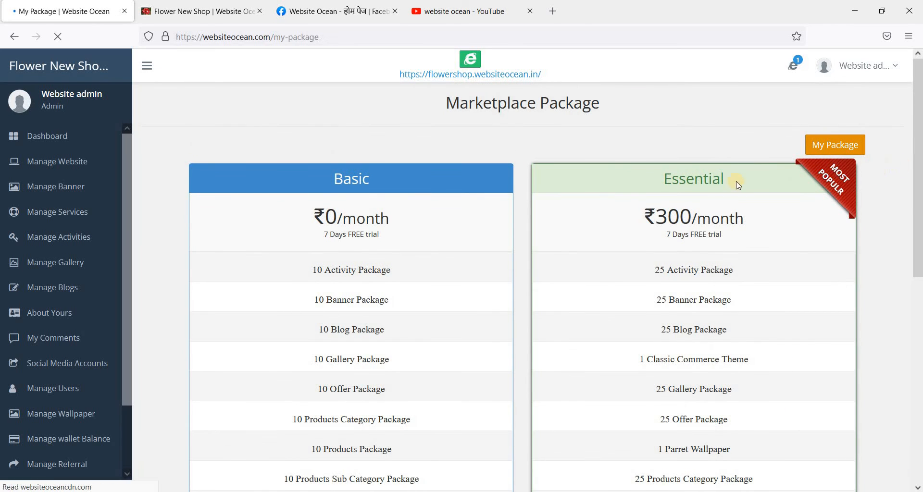
scroll(590, 209, "down", 5)
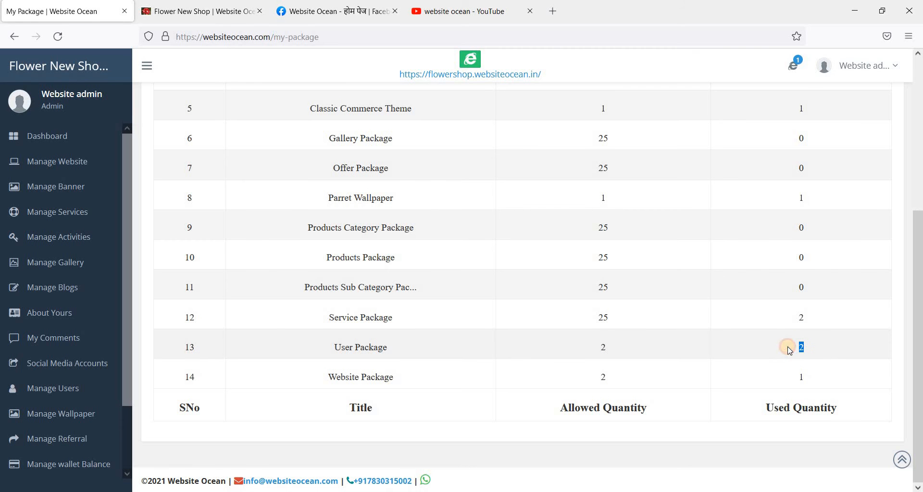
left_click(77, 389)
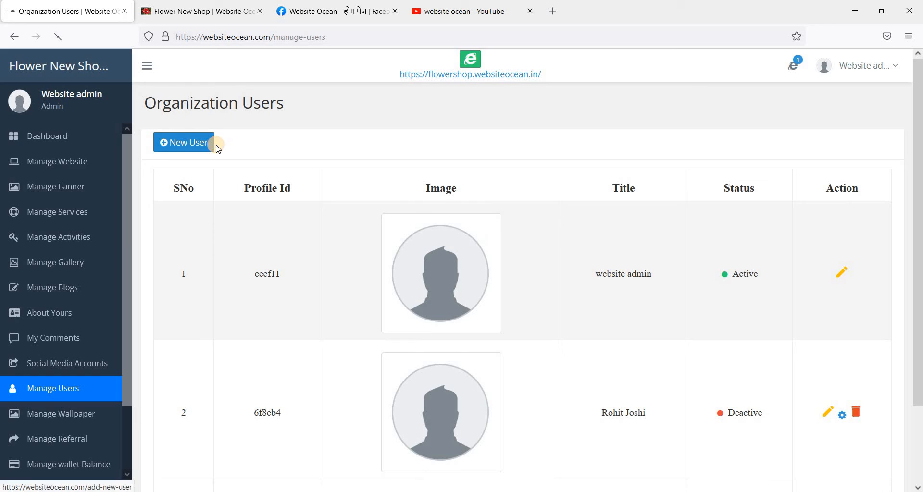
left_click(210, 143)
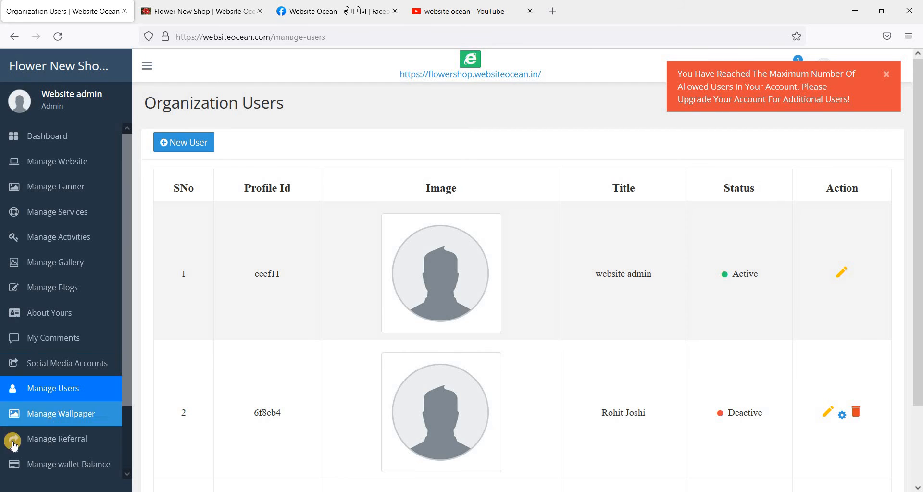
Step: Open Manage Website, listing Flower New Shop as Active at flowershop.websiteocean.in
scroll(85, 449, "down", 3)
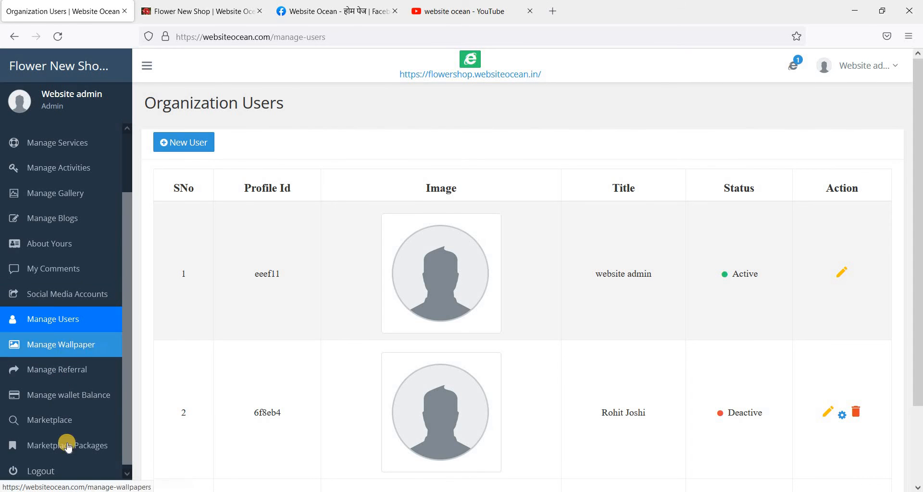
scroll(79, 366, "up", 3)
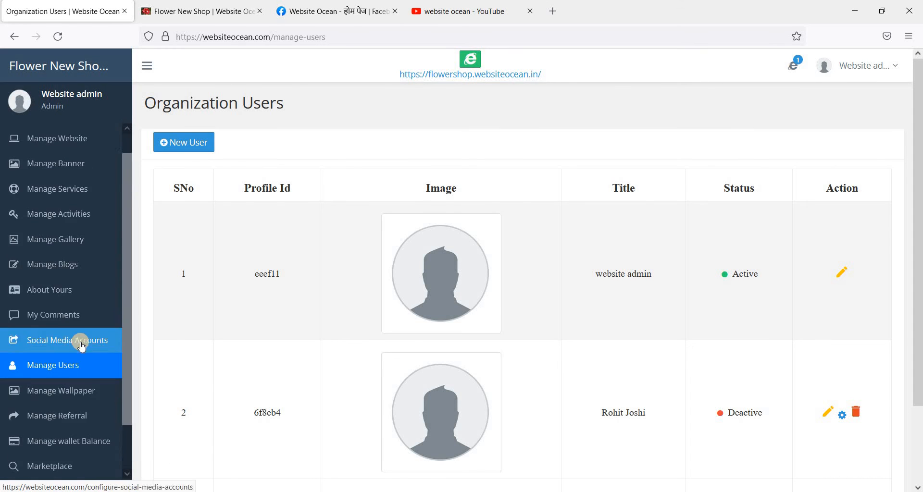
left_click(79, 162)
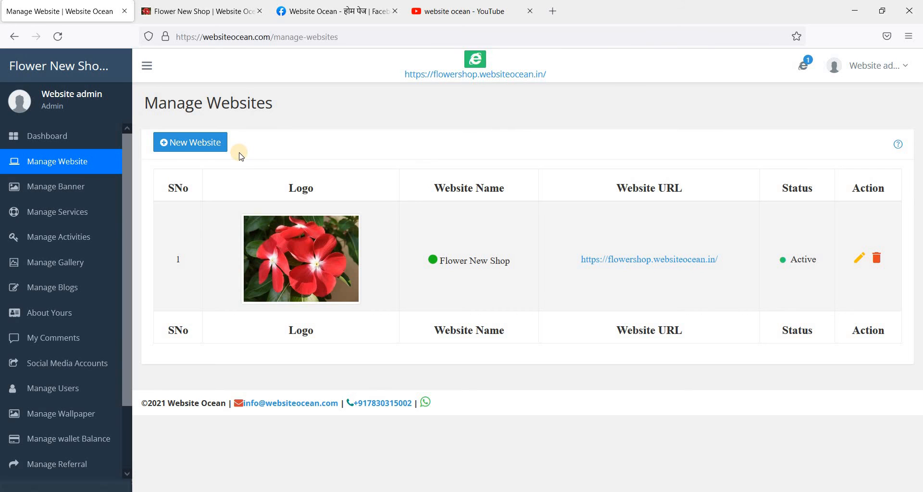
Step: Start a new website and fill in the name Shoes Shop from suggestions
left_click(207, 145)
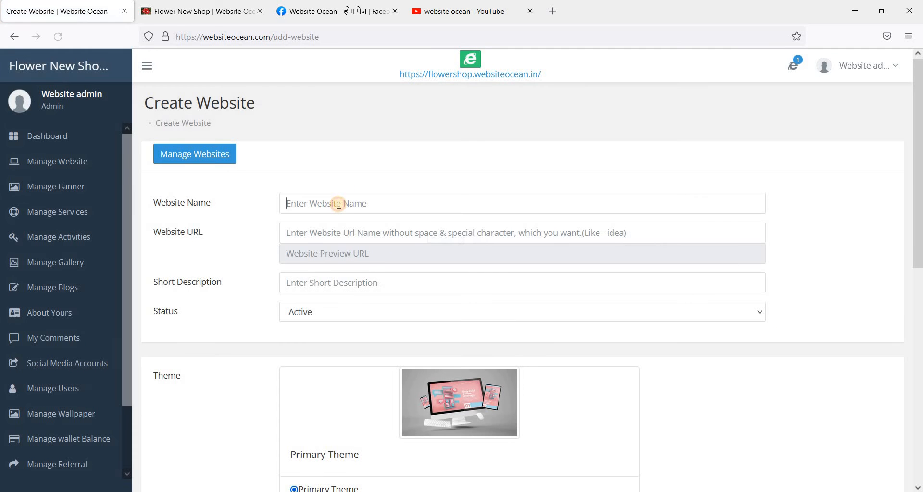
left_click(339, 205)
left_click(339, 204)
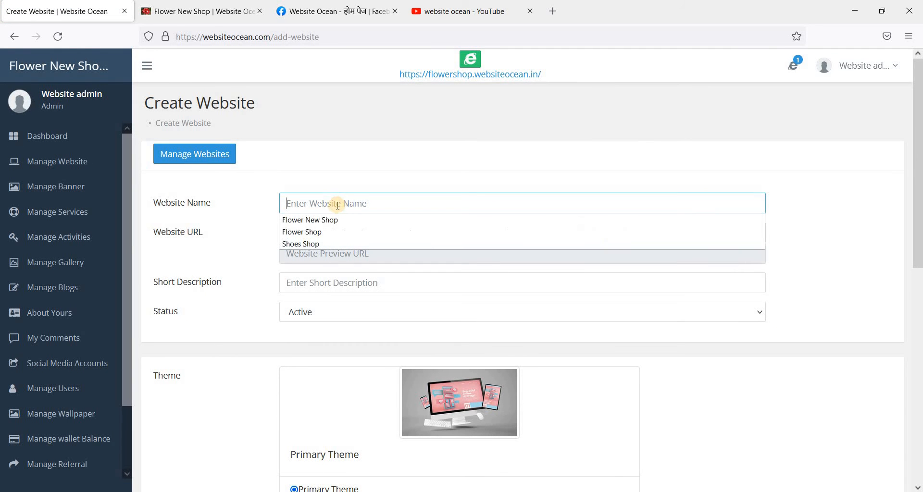
left_click(307, 244)
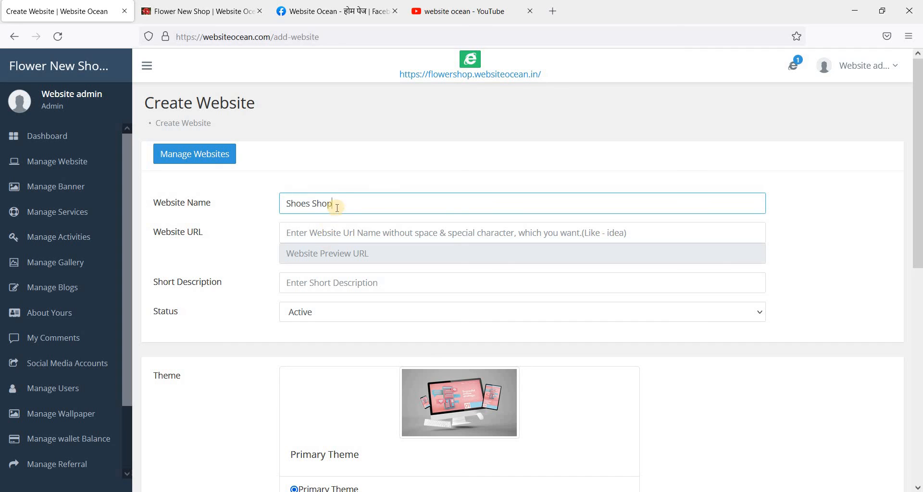
key("ctrl+a")
key("ctrl+c")
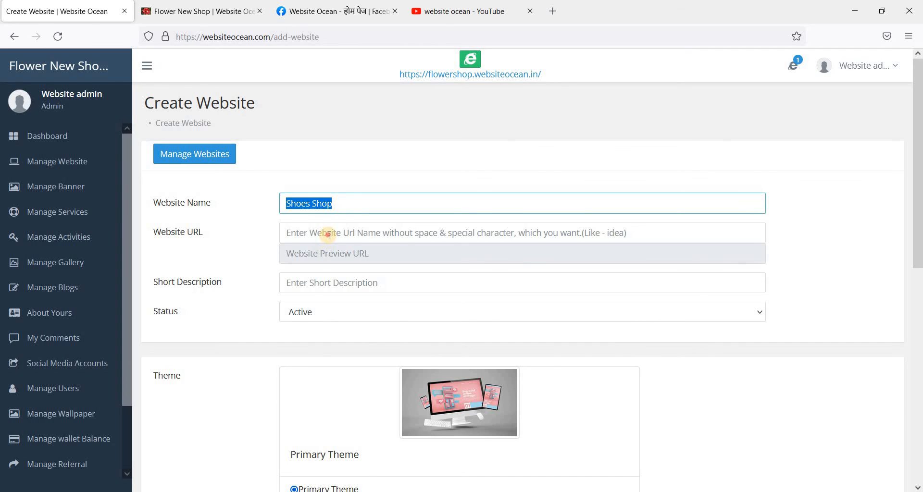
left_click(329, 236)
key("ctrl+v")
left_click(313, 233)
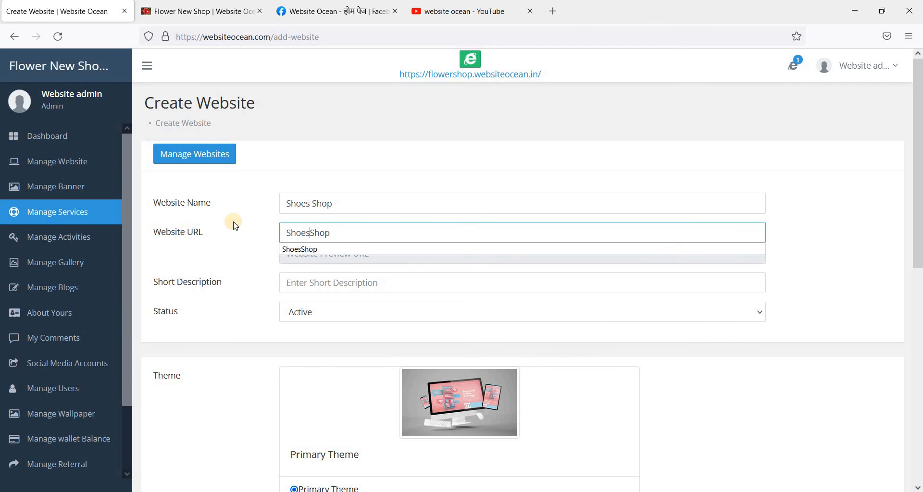
left_click(255, 226)
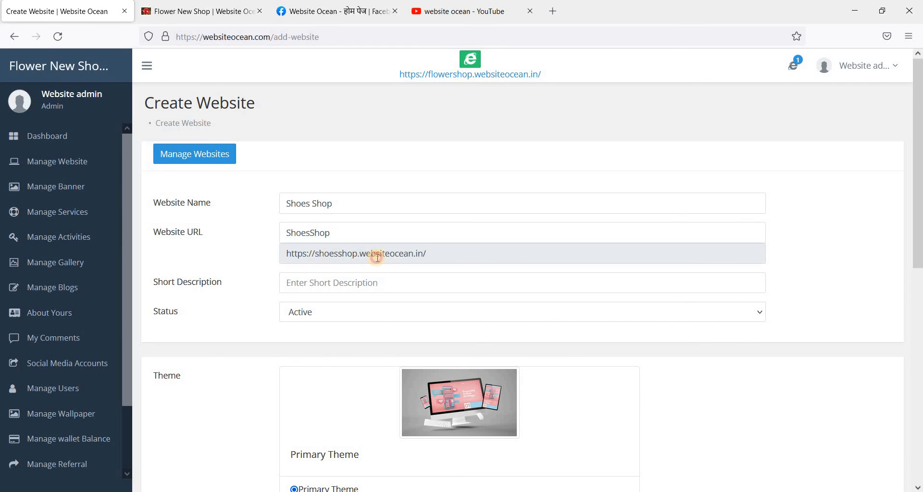
left_click_drag(319, 254, 380, 257)
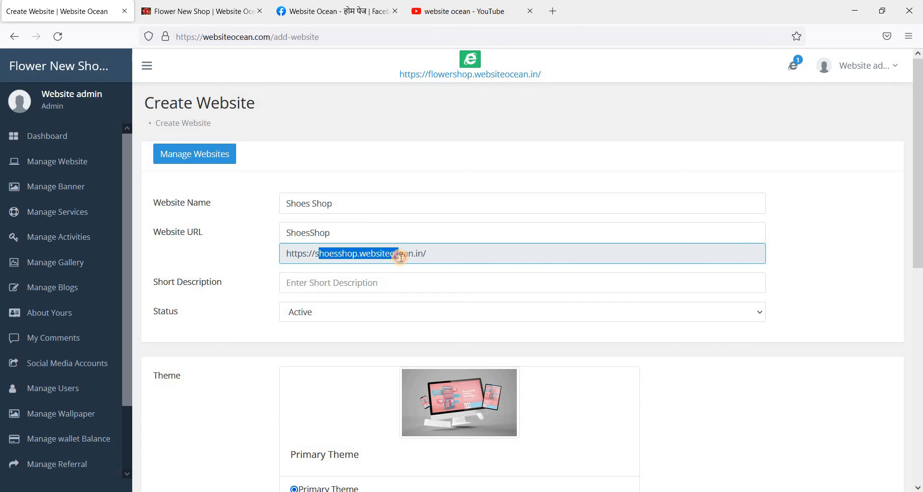
double_click(343, 254)
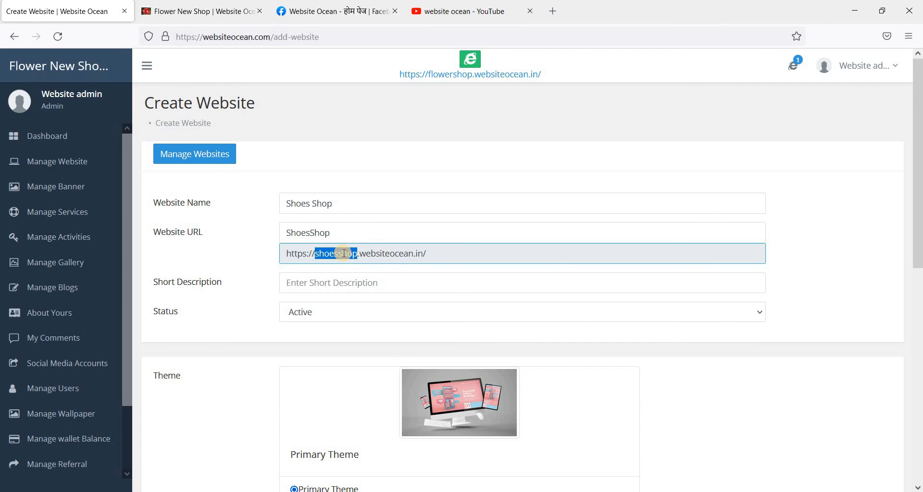
Step: Choose Shoes Shop as the short description
left_click(341, 282)
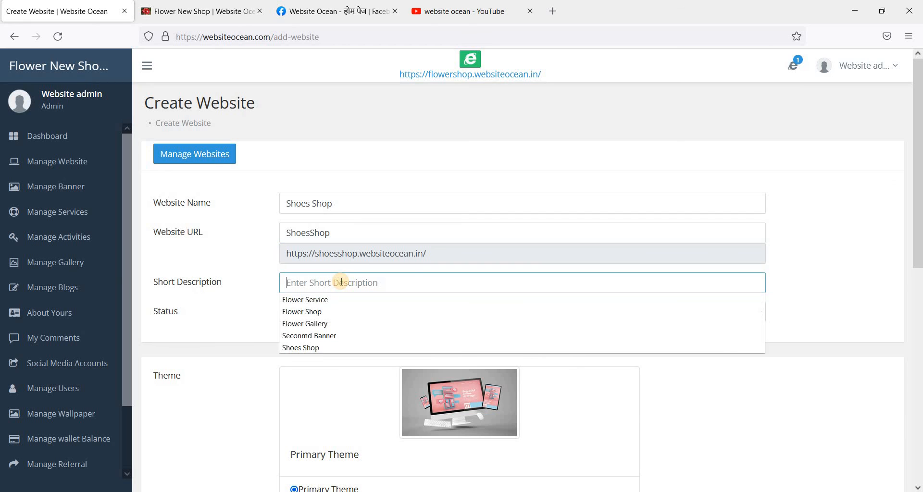
left_click(315, 348)
scroll(250, 291, "down", 4)
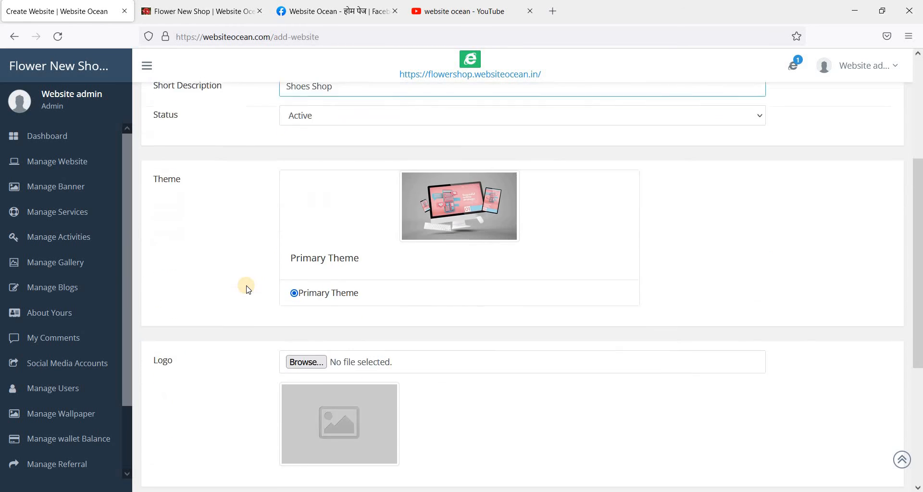
Step: Upload logo.jpg as the website logo
scroll(248, 289, "down", 1)
scroll(337, 269, "down", 2)
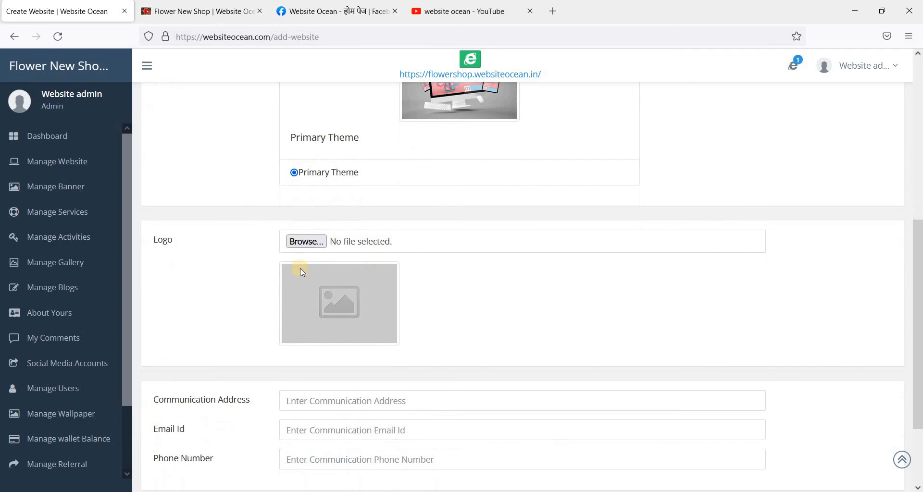
left_click(307, 241)
left_click(274, 113)
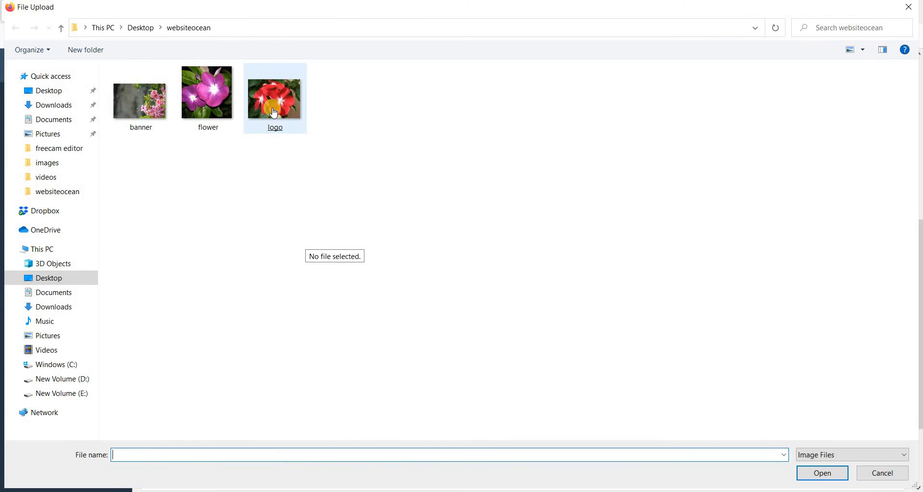
double_click(273, 109)
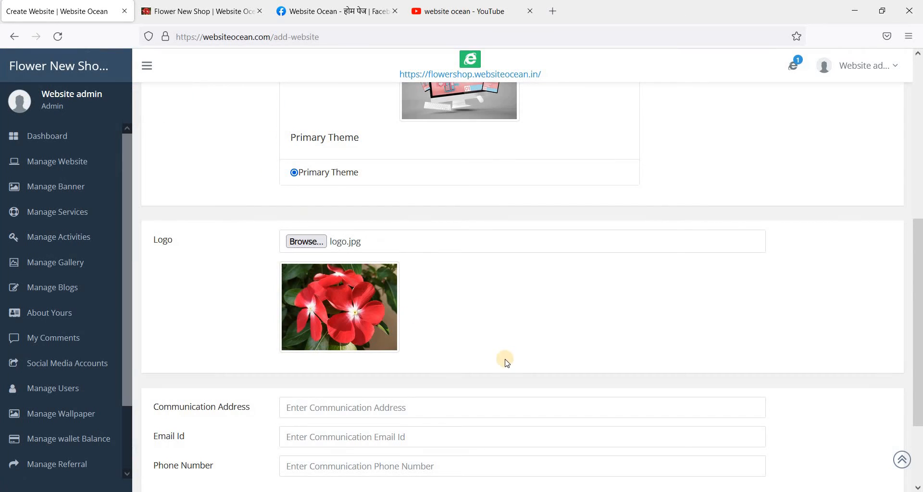
Step: Fill in the communication address, contact e-mail and phone number from saved suggestions
scroll(505, 360, "down", 3)
left_click(335, 294)
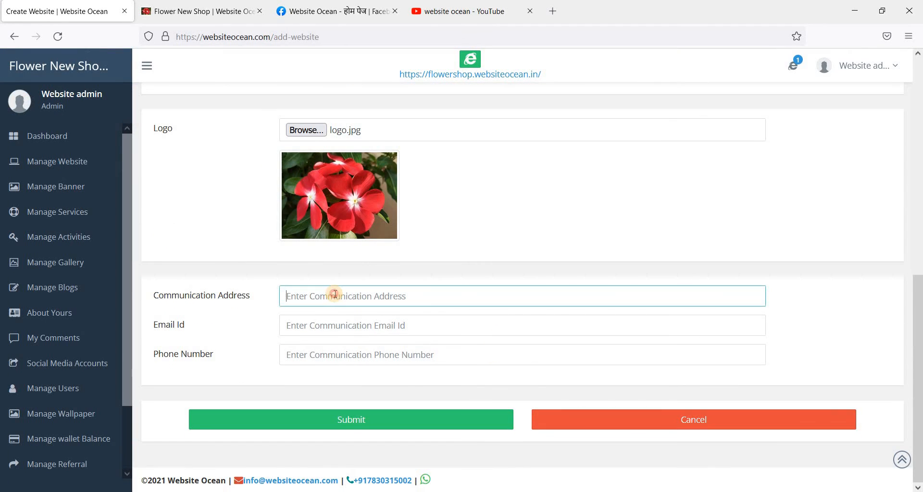
left_click(331, 311)
left_click(331, 326)
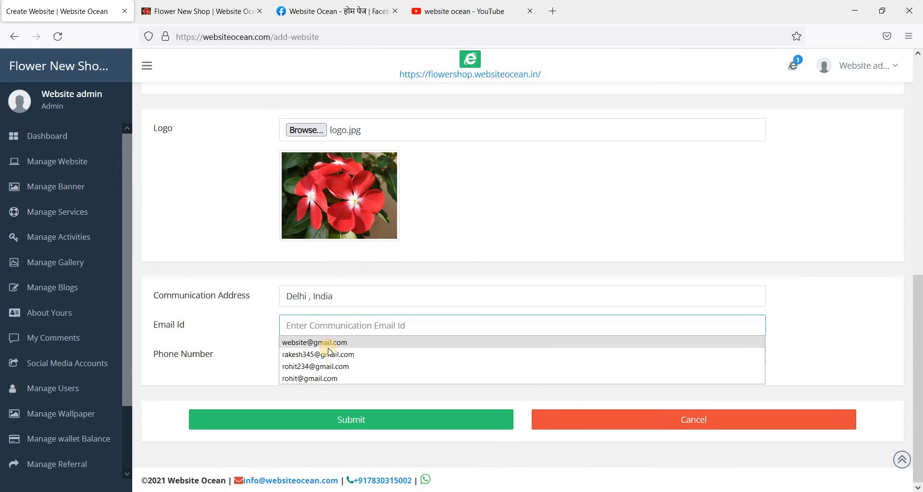
left_click(345, 344)
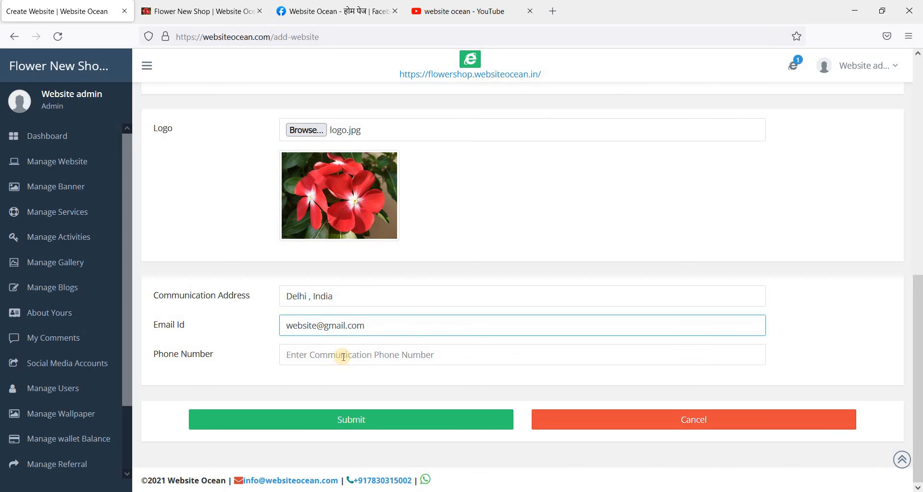
left_click(345, 355)
left_click(332, 371)
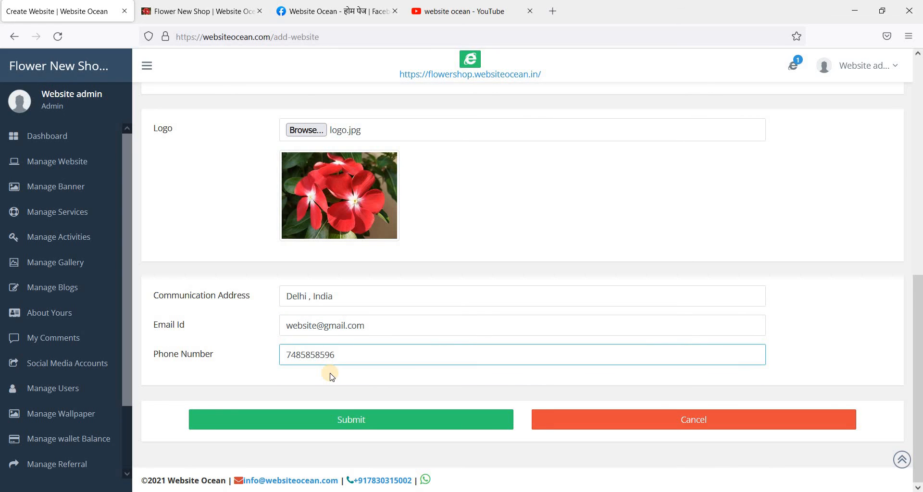
Step: Save Shoes Shop, browse its live site and Contact Us page, then return to Manage Websites
left_click(376, 422)
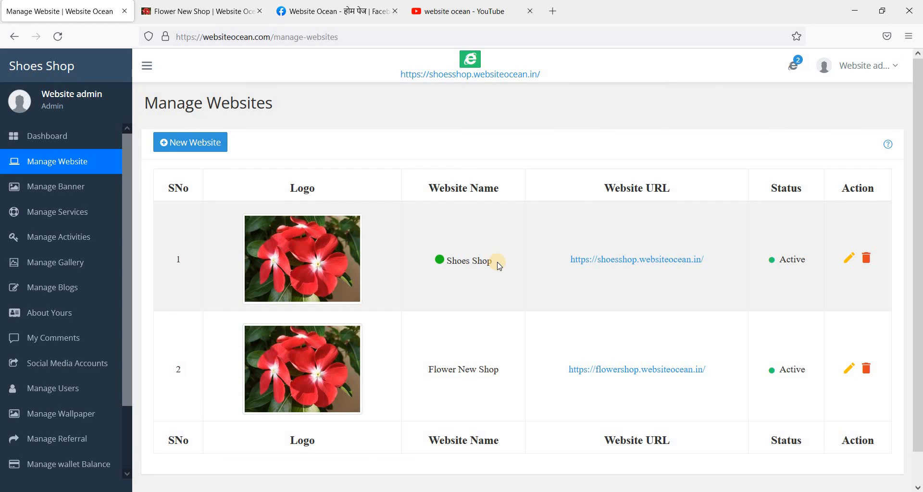
left_click(454, 77)
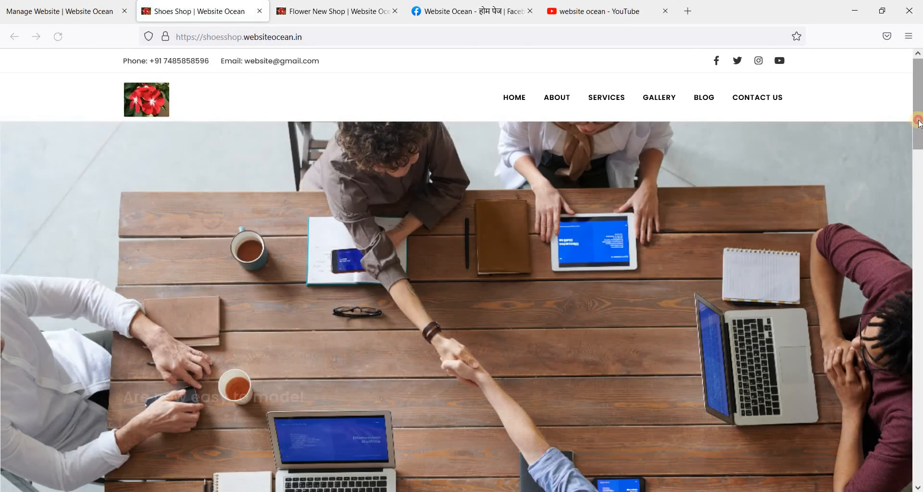
left_click_drag(919, 123, 889, 338)
scroll(876, 405, "down", 10)
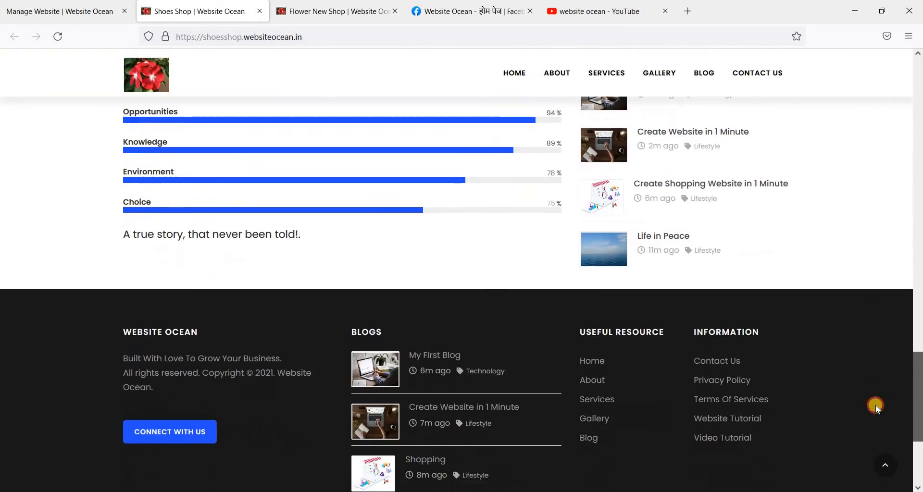
left_click(765, 74)
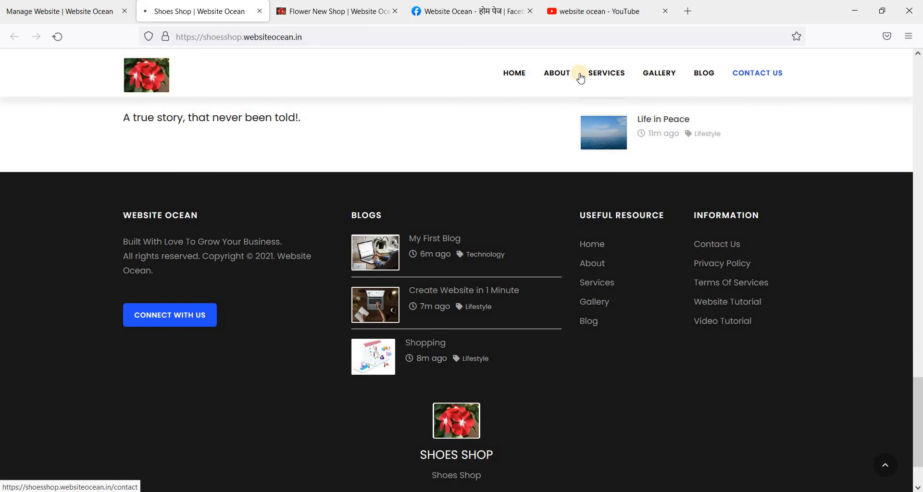
scroll(676, 239, "down", 5)
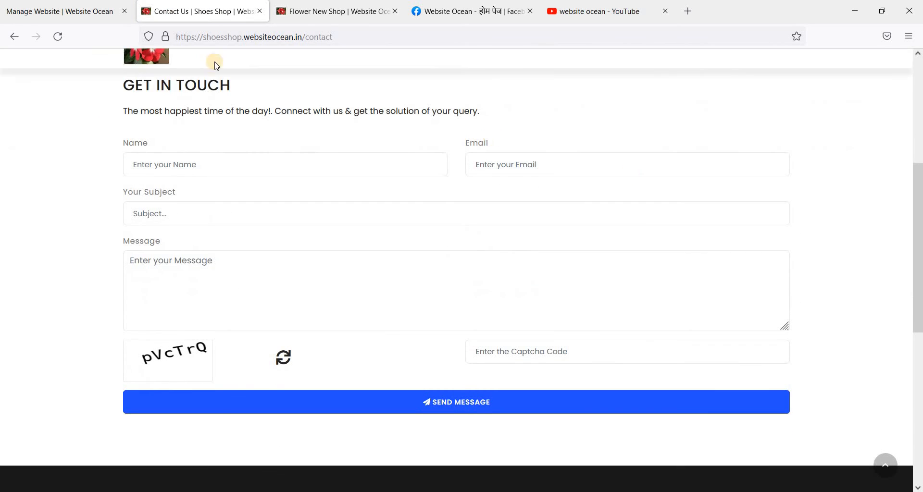
left_click(88, 16)
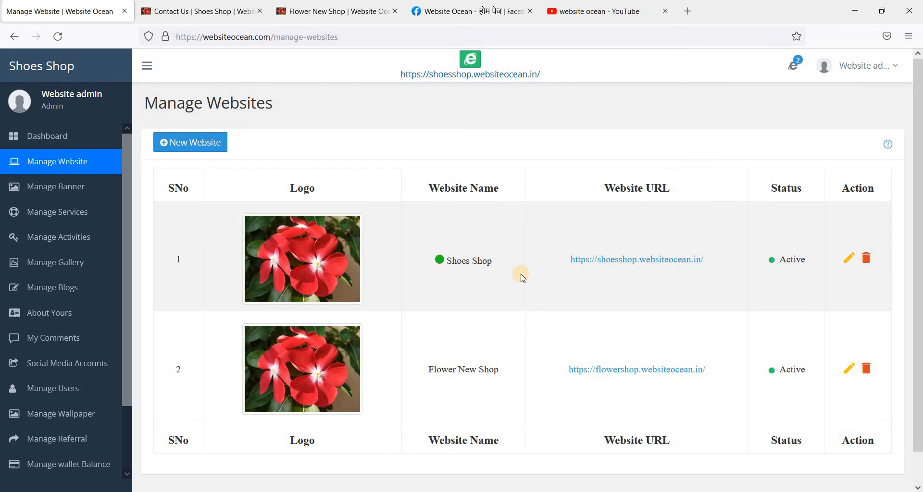
Step: Look over Manage Banner and Manage Services, then switch the active site to Flower New Shop
left_click(794, 68)
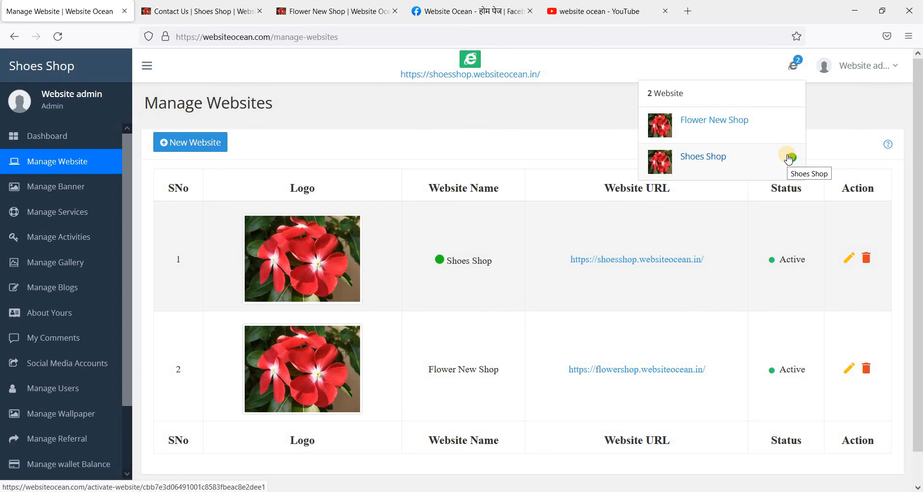
left_click(417, 126)
left_click(69, 190)
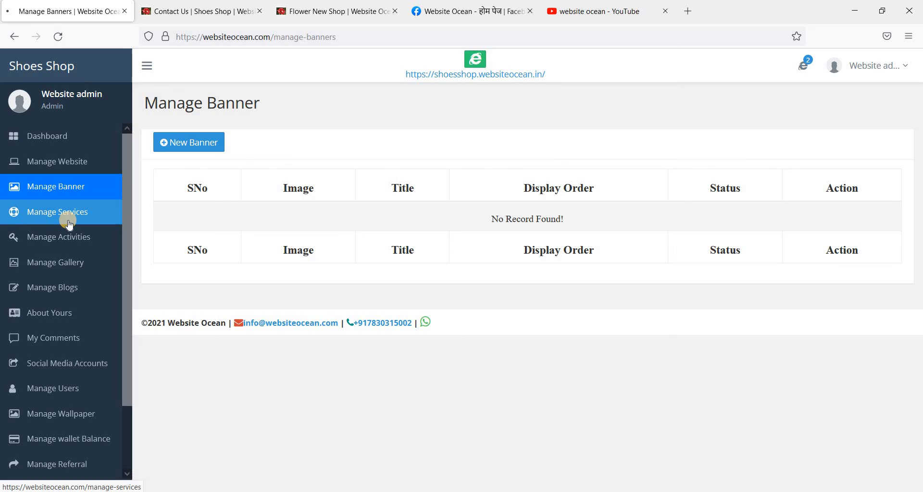
left_click(68, 216)
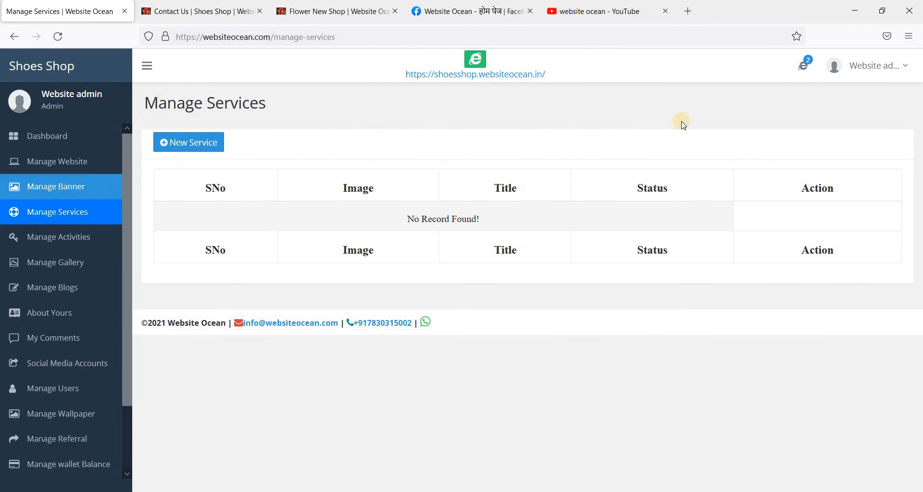
left_click(802, 66)
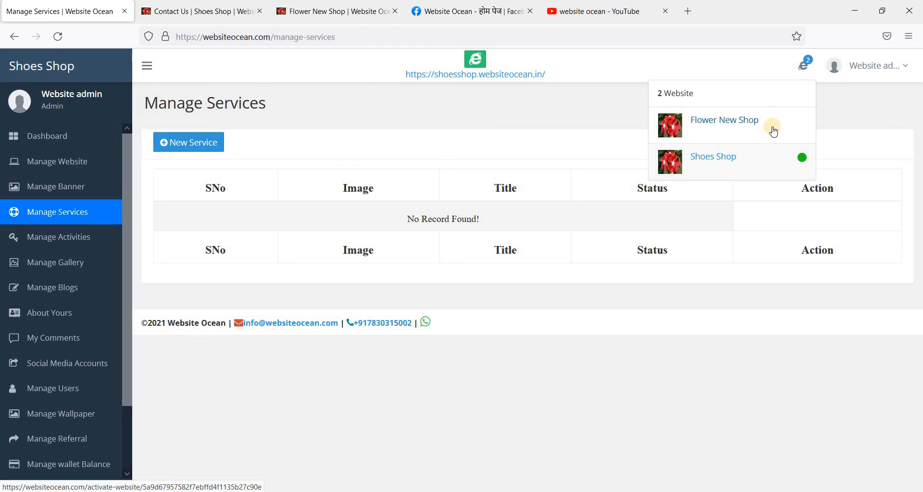
left_click(753, 121)
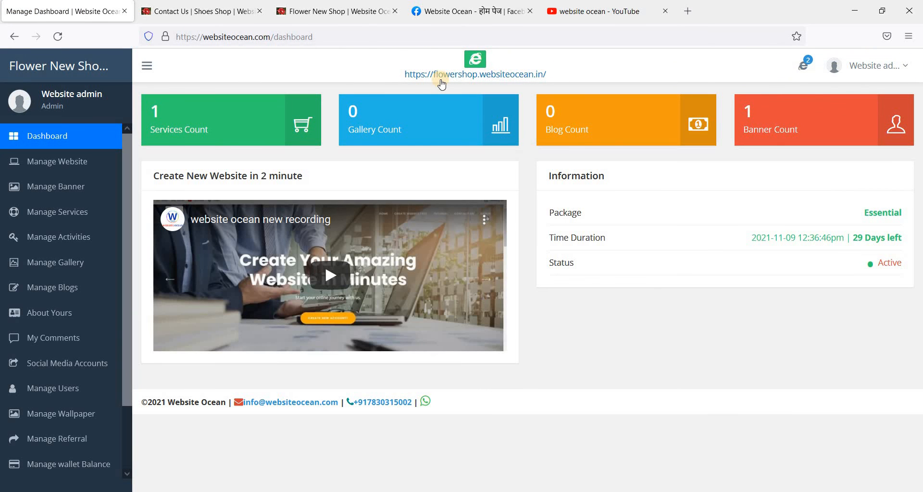
Step: View Flower New Shop's banners, then switch the active site to Shoes Shop
left_click(802, 66)
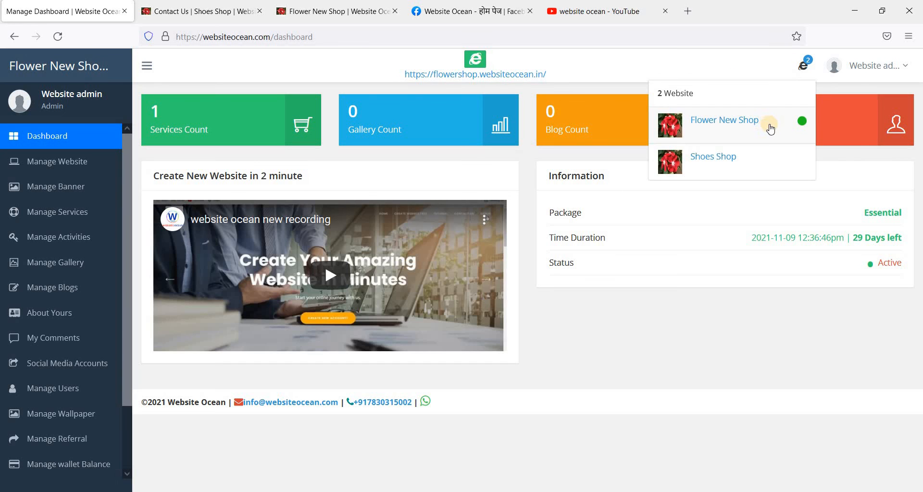
left_click(36, 188)
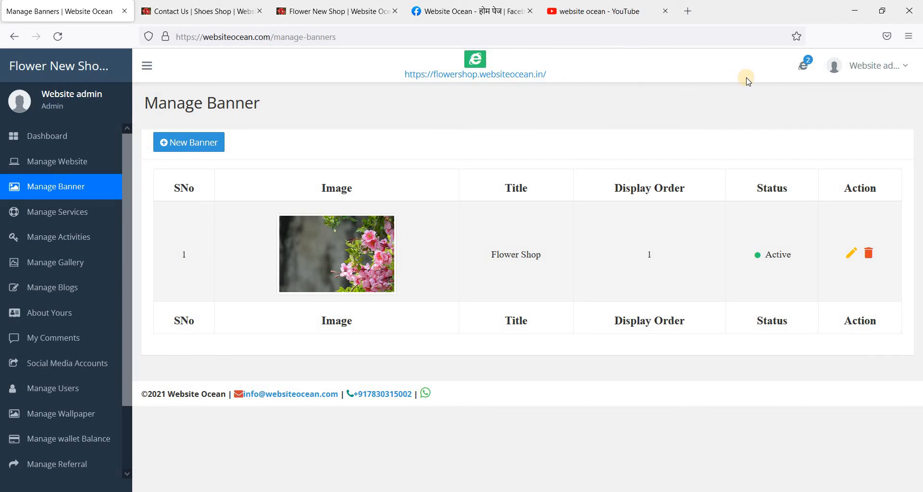
left_click(805, 69)
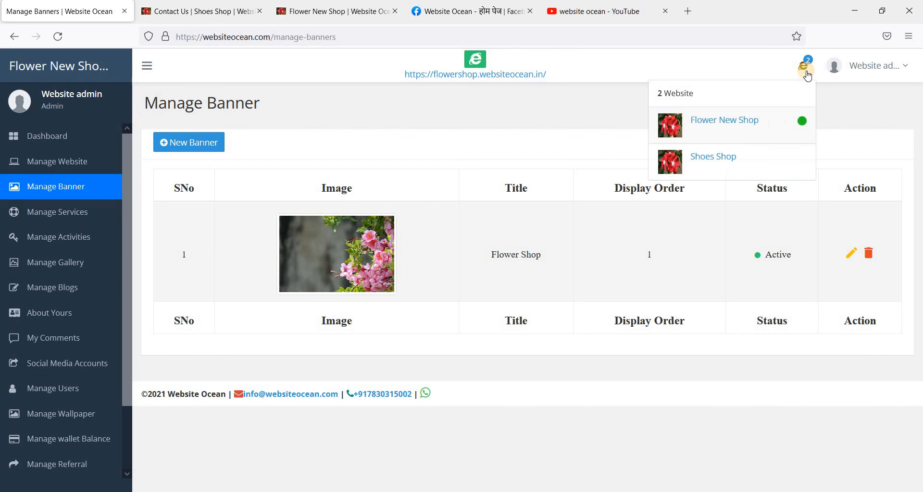
left_click(721, 163)
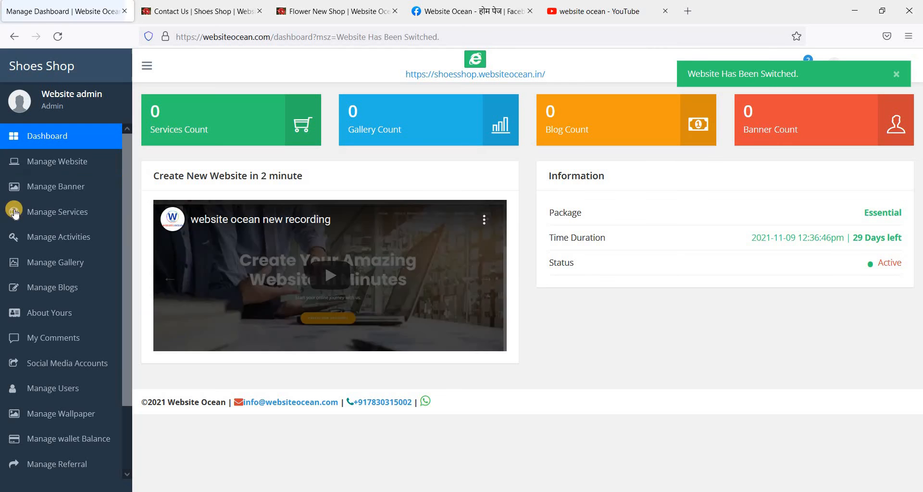
Step: Check Shoes Shop's empty Manage Banner and Manage Services pages, then go to its Dashboard
left_click(58, 188)
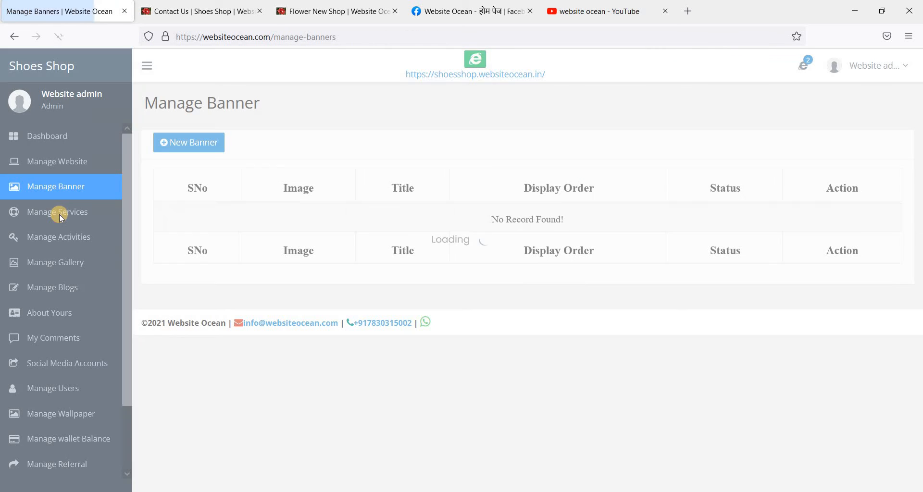
left_click(59, 213)
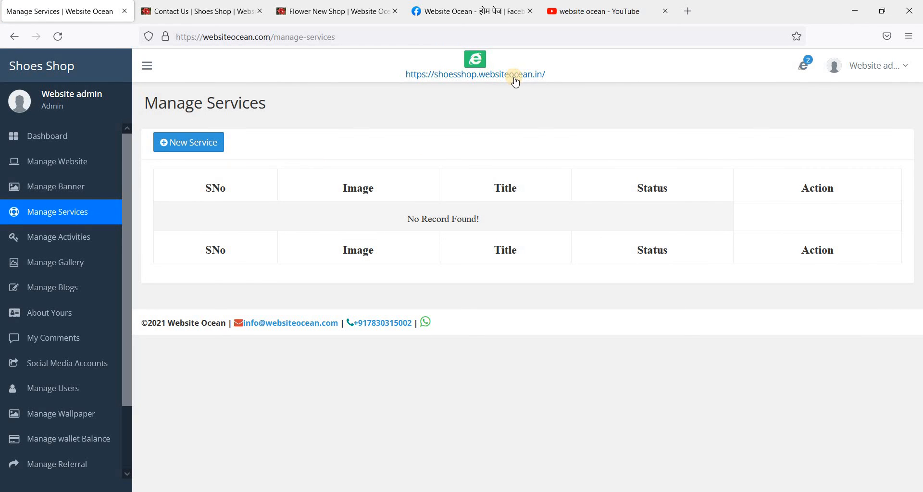
left_click(799, 67)
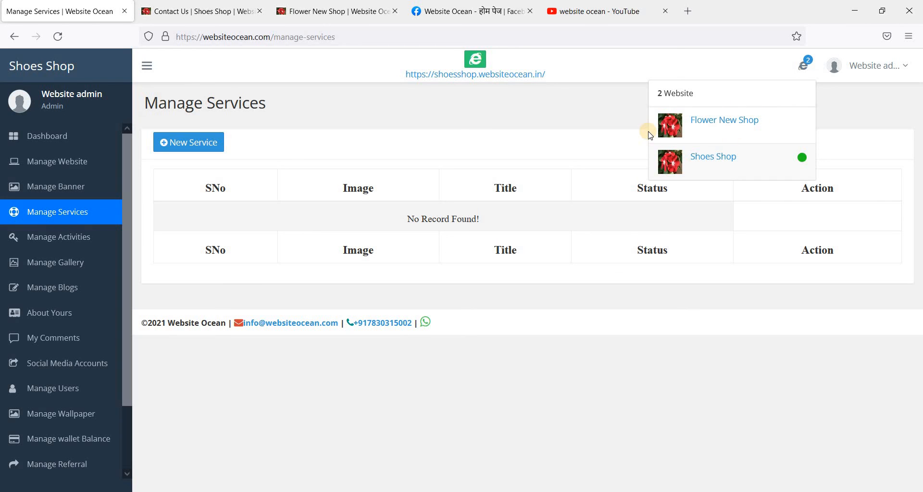
left_click(21, 137)
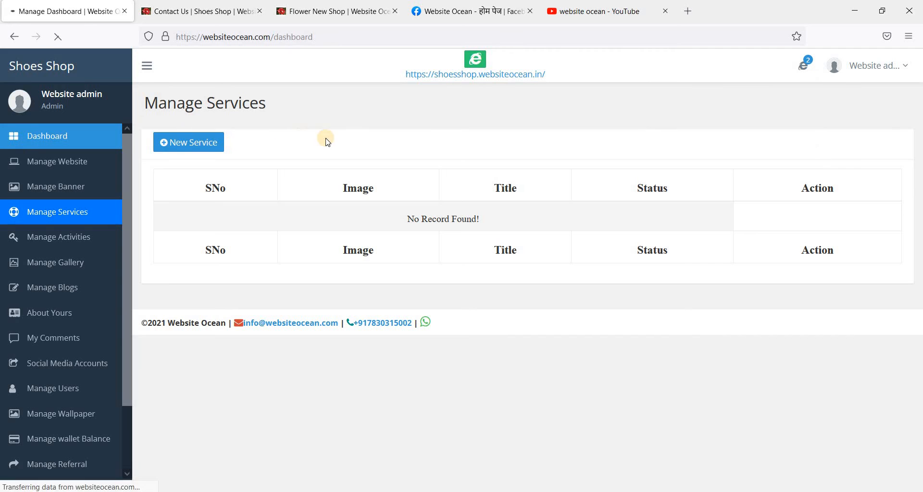